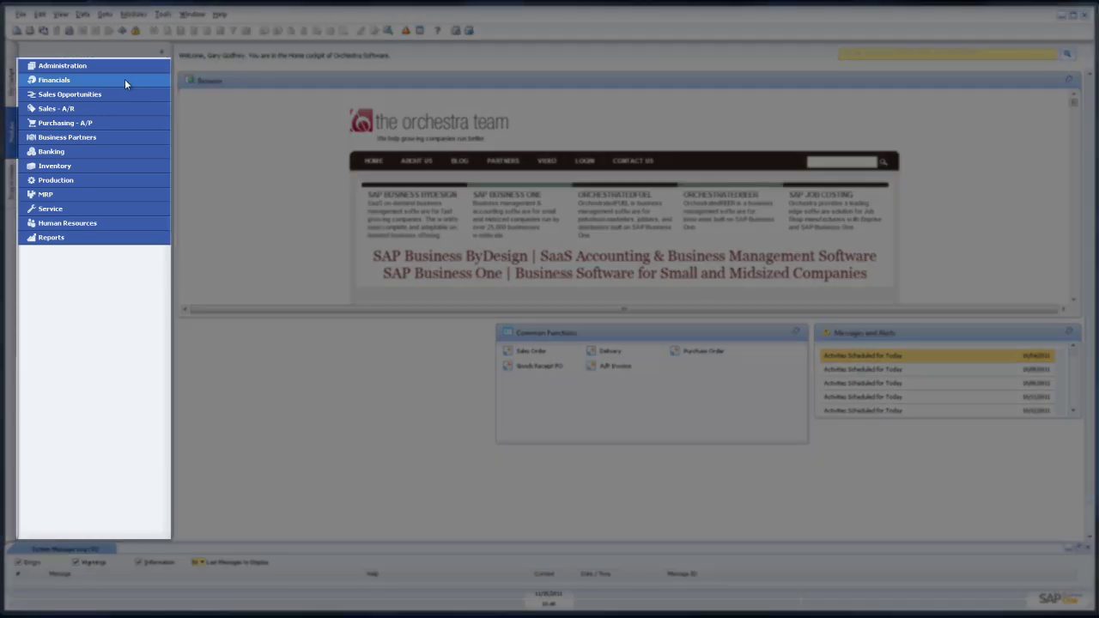
- Open the chart of accounts from the Financials module and display the Expenses drawer
click(123, 80)
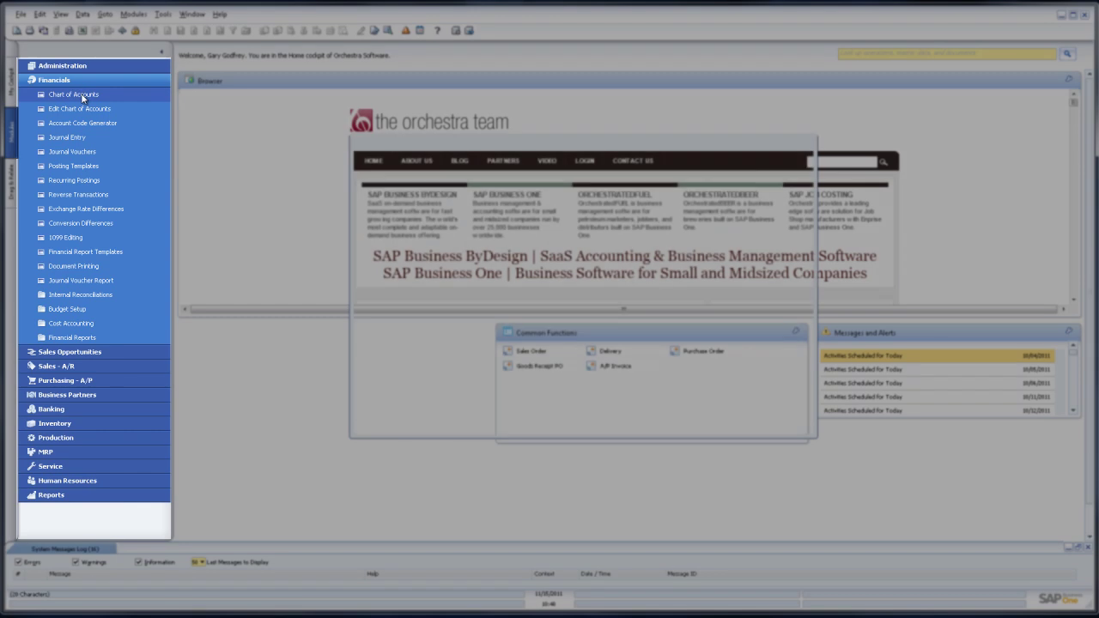
click(82, 95)
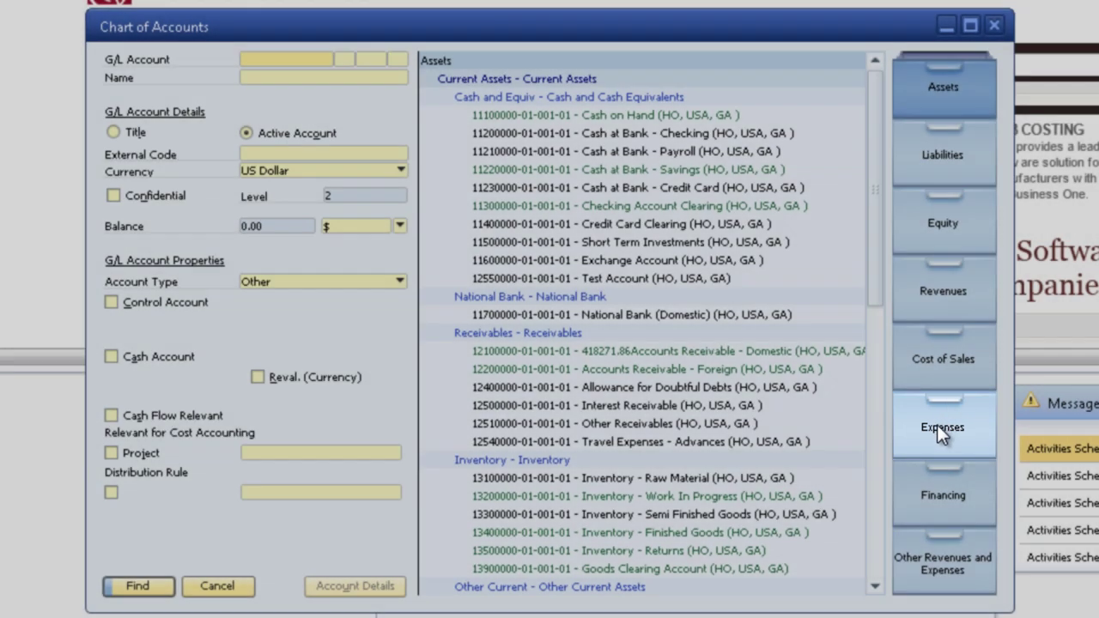
click(937, 425)
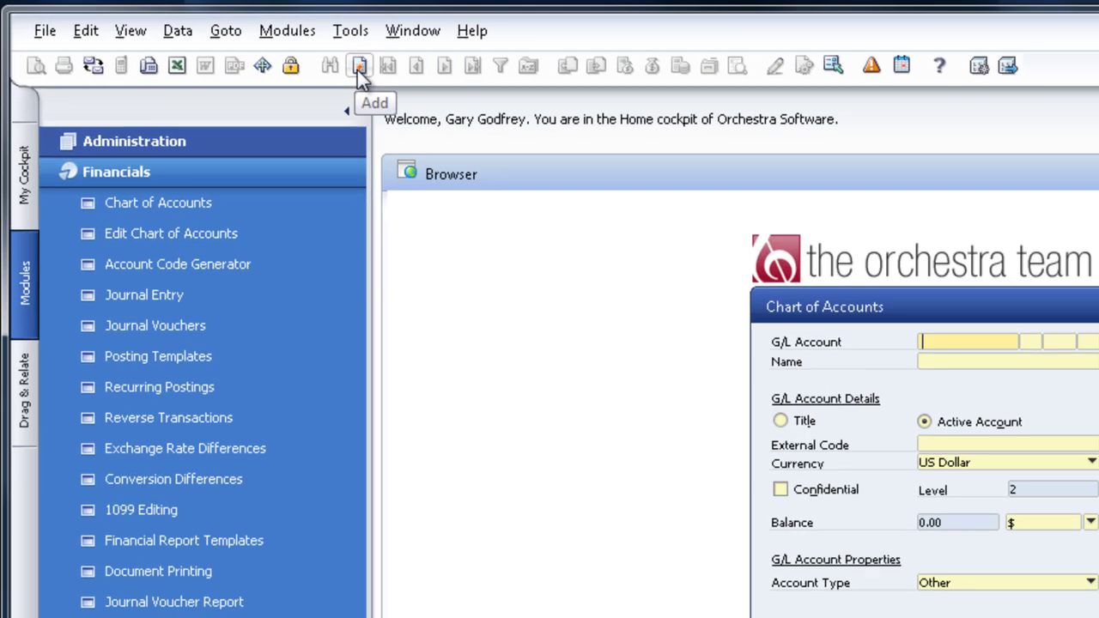
- Start a new account in the Expenses drawer beneath the Admin Expenses - Administrative Expenses title
click(248, 45)
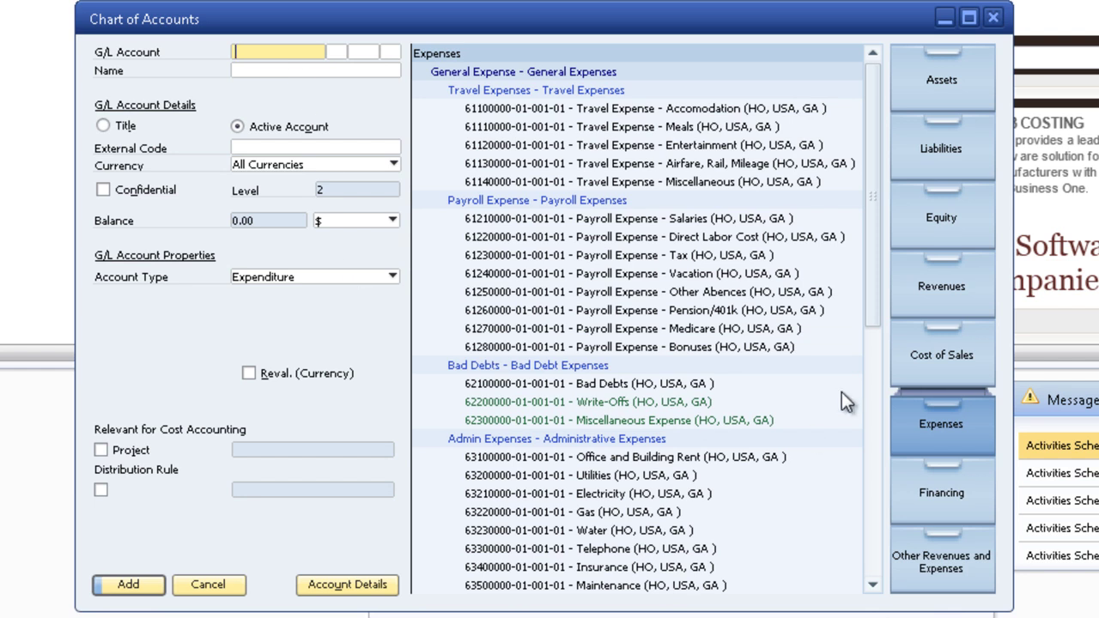
drag(876, 319, 924, 519)
scroll(585, 162, up, 3)
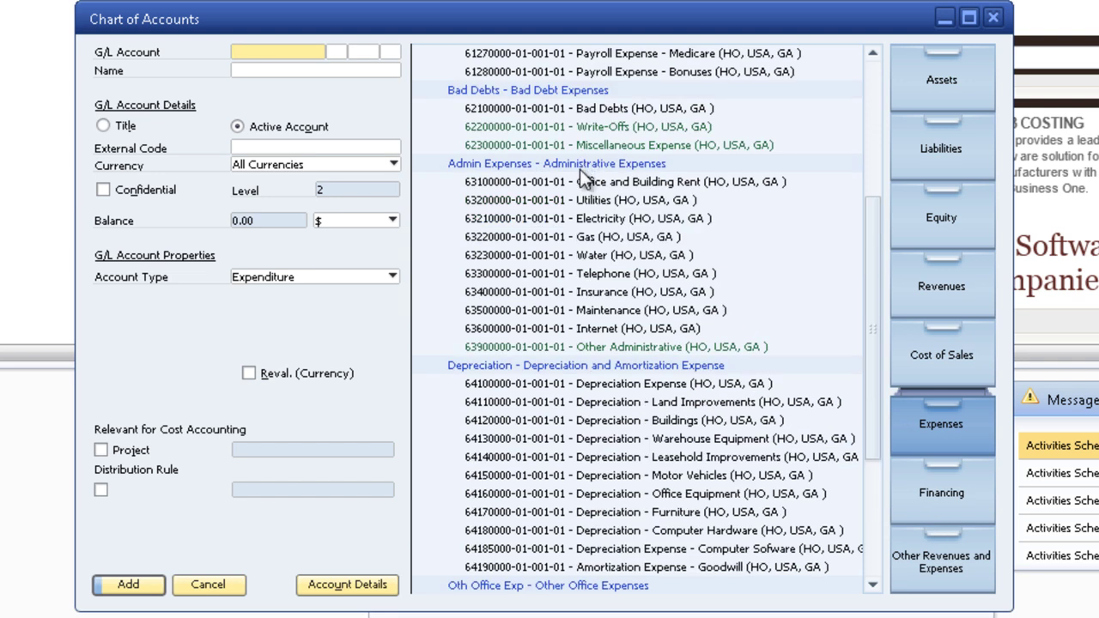
click(580, 167)
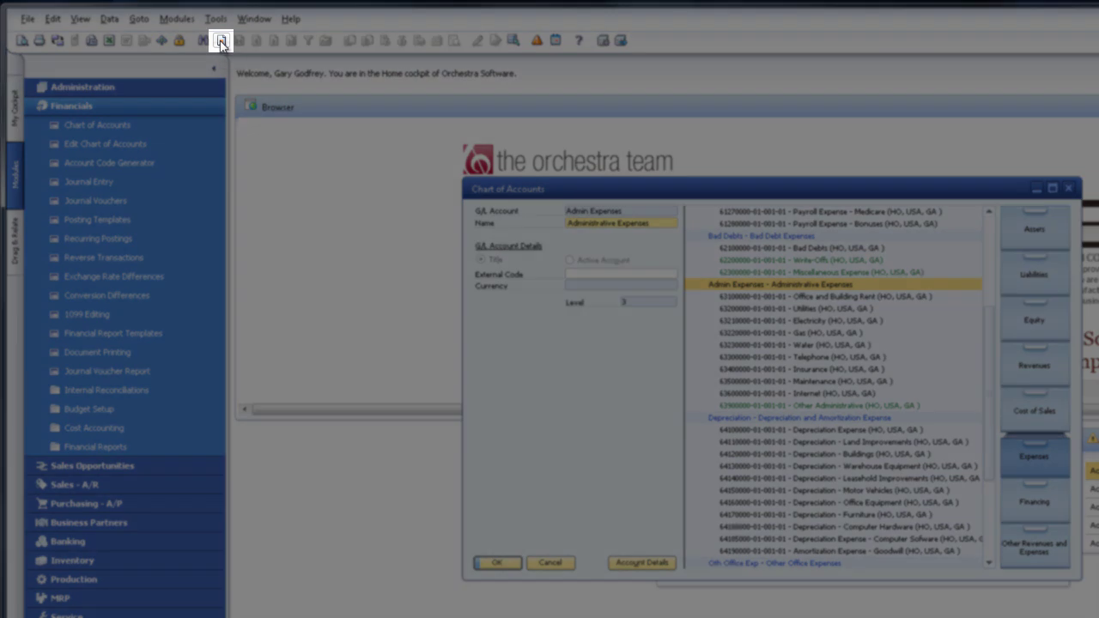
click(221, 40)
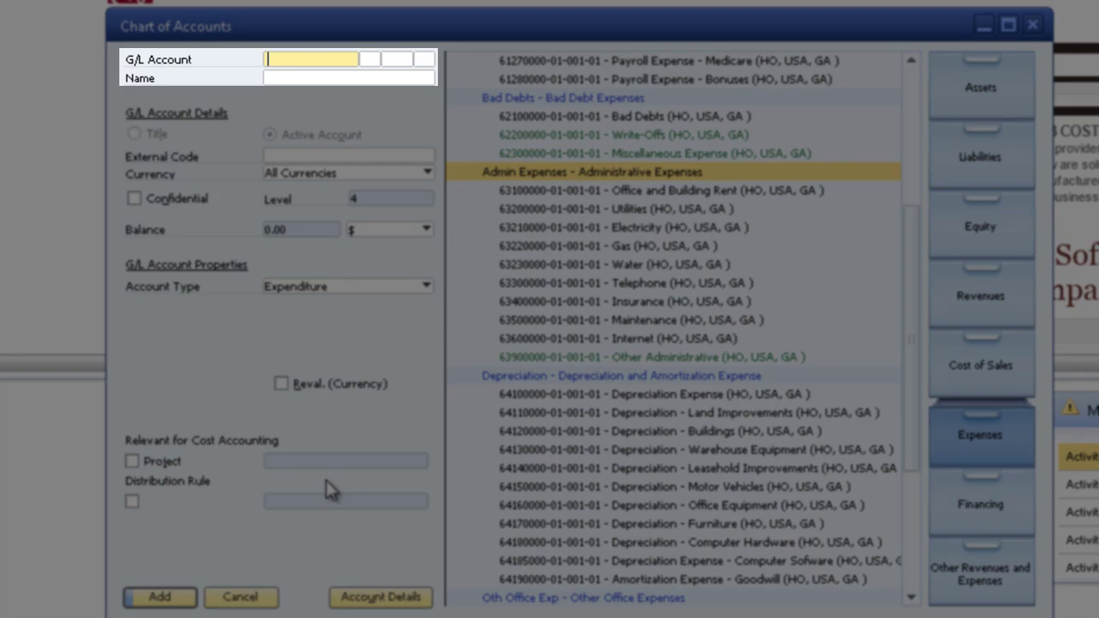
text(63950000 )
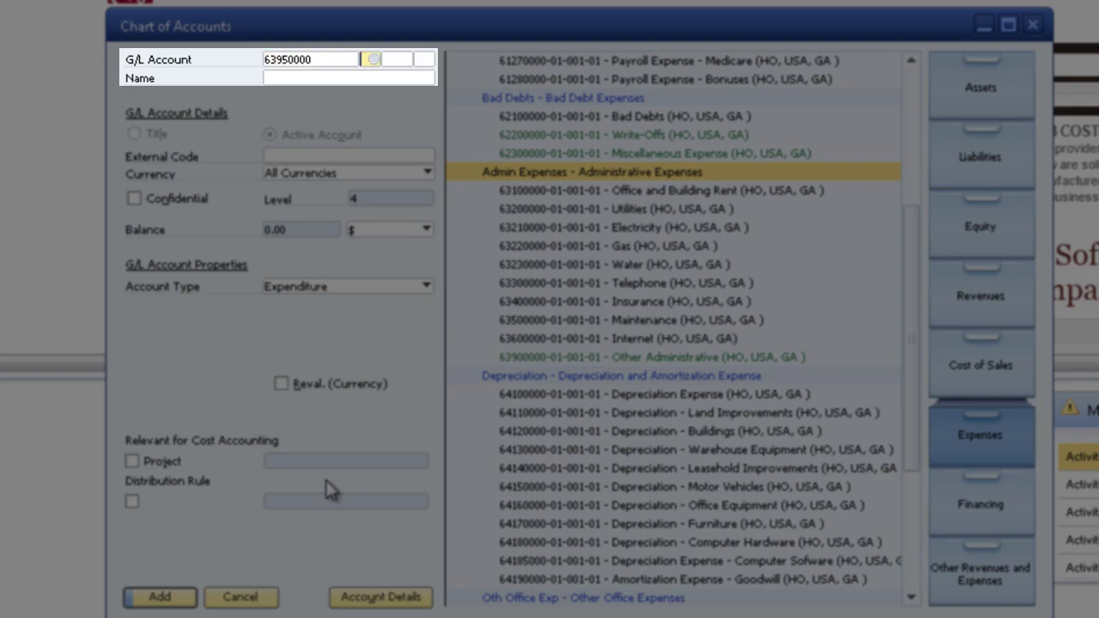
text(01 )
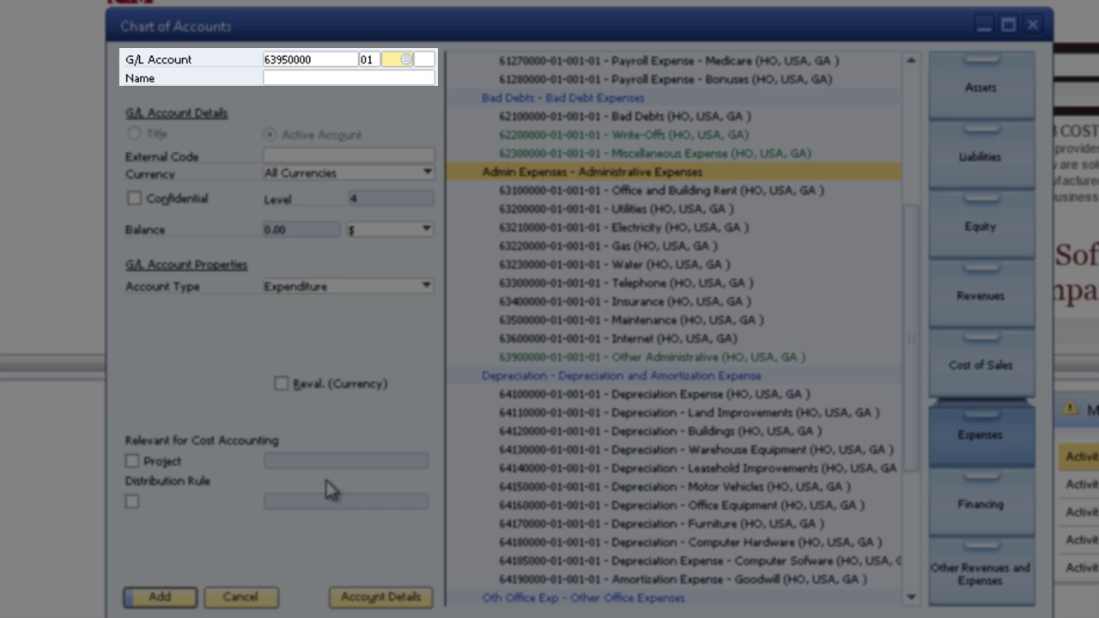
text(001 0)
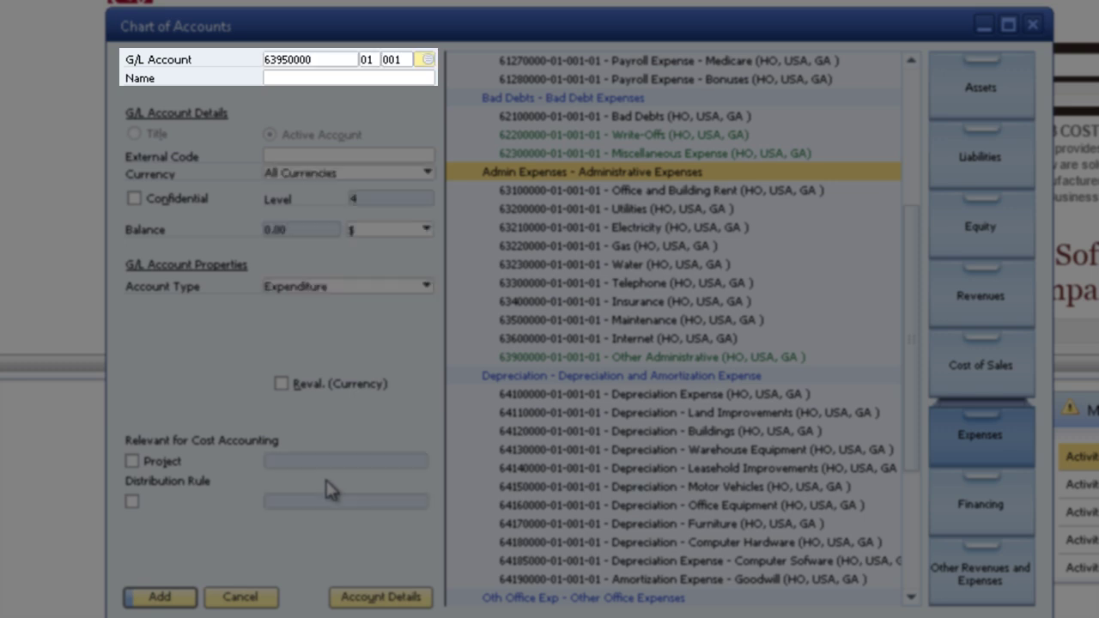
key(Tab)
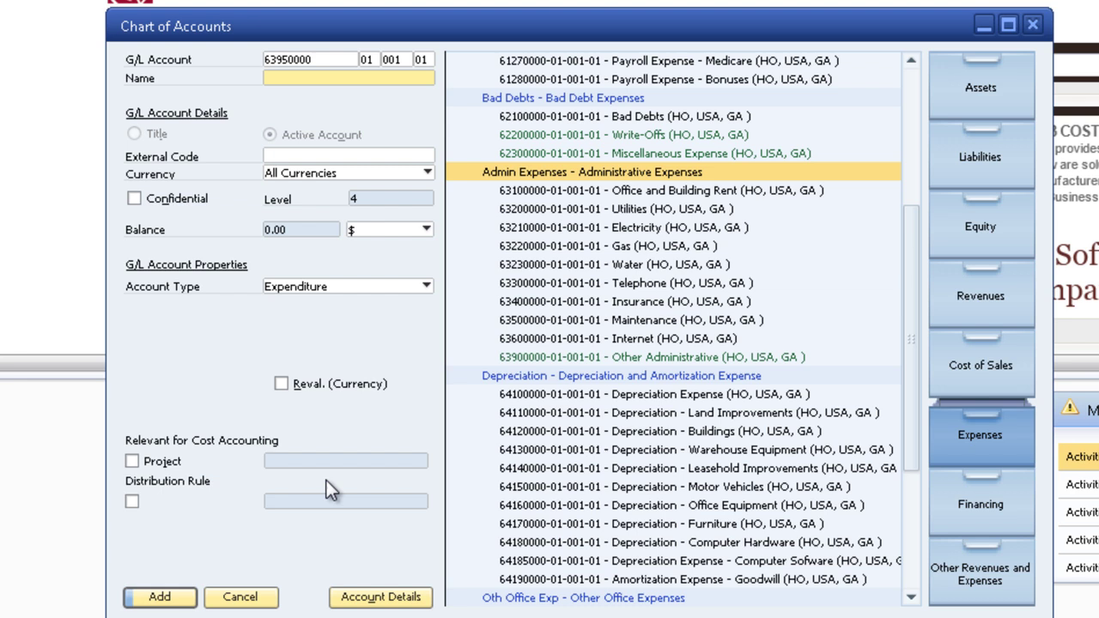
text(Vehicle Maintenance)
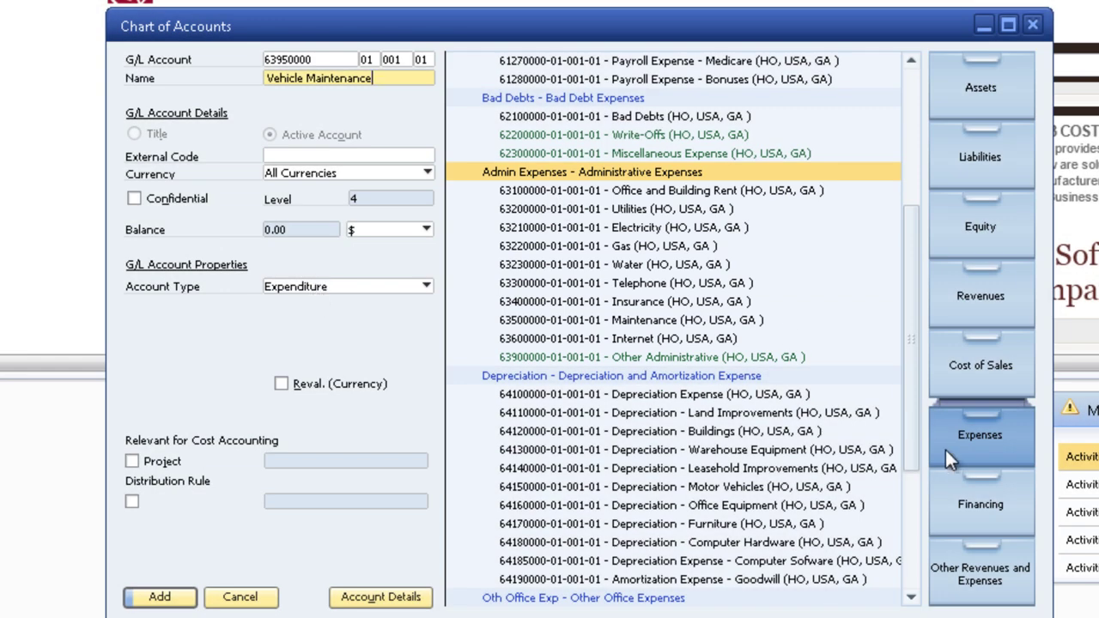
- Set the account type to Expenditure and add the Vehicle Maintenance account to the chart
click(425, 286)
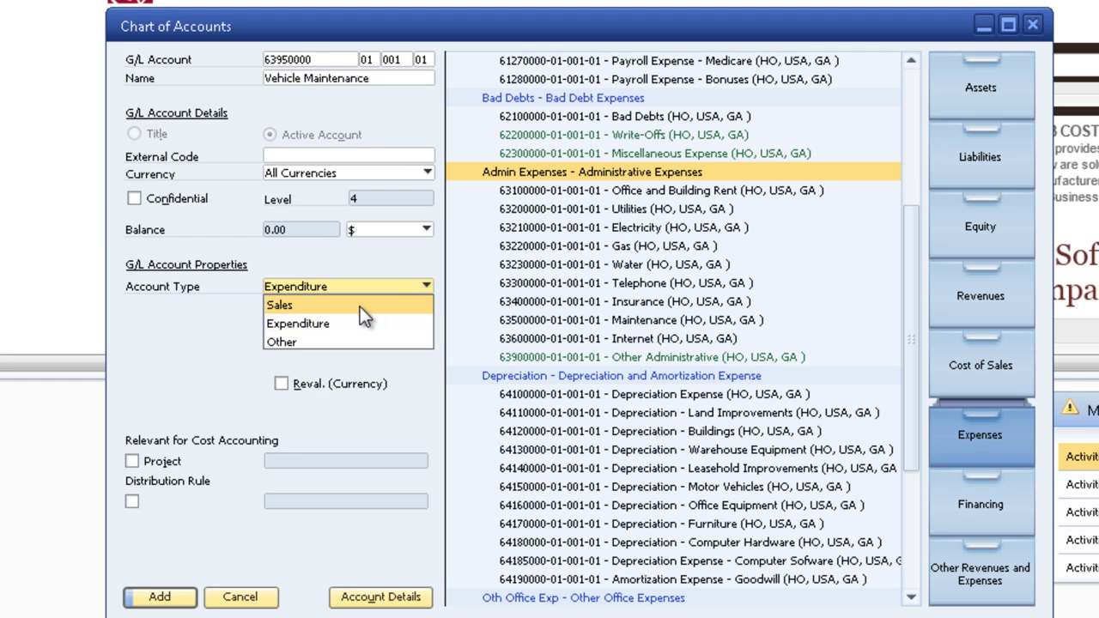
click(298, 324)
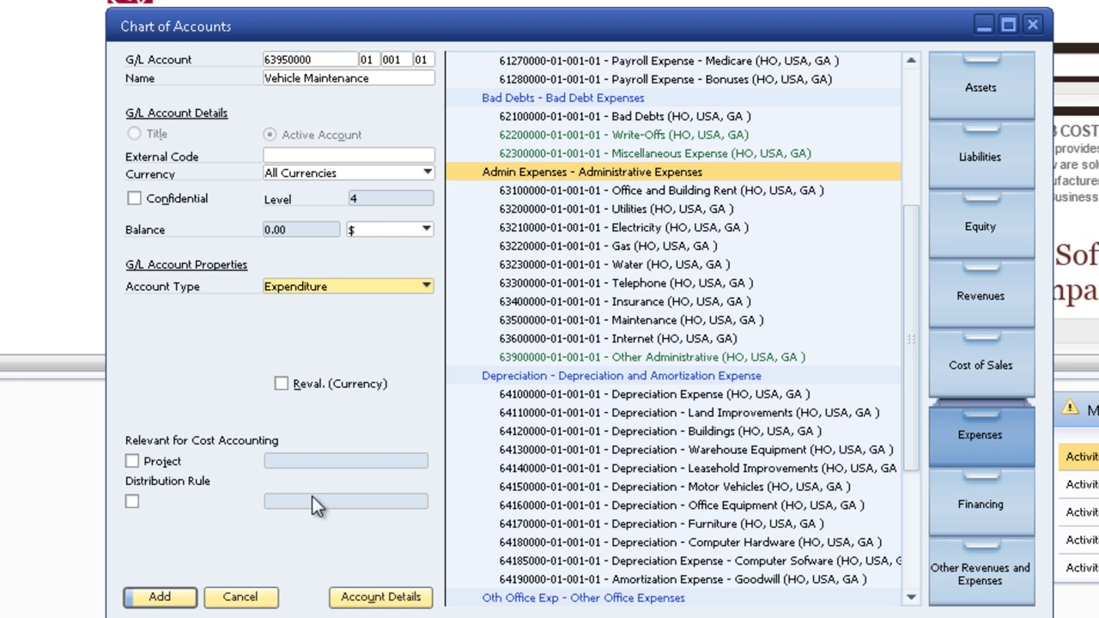
click(161, 599)
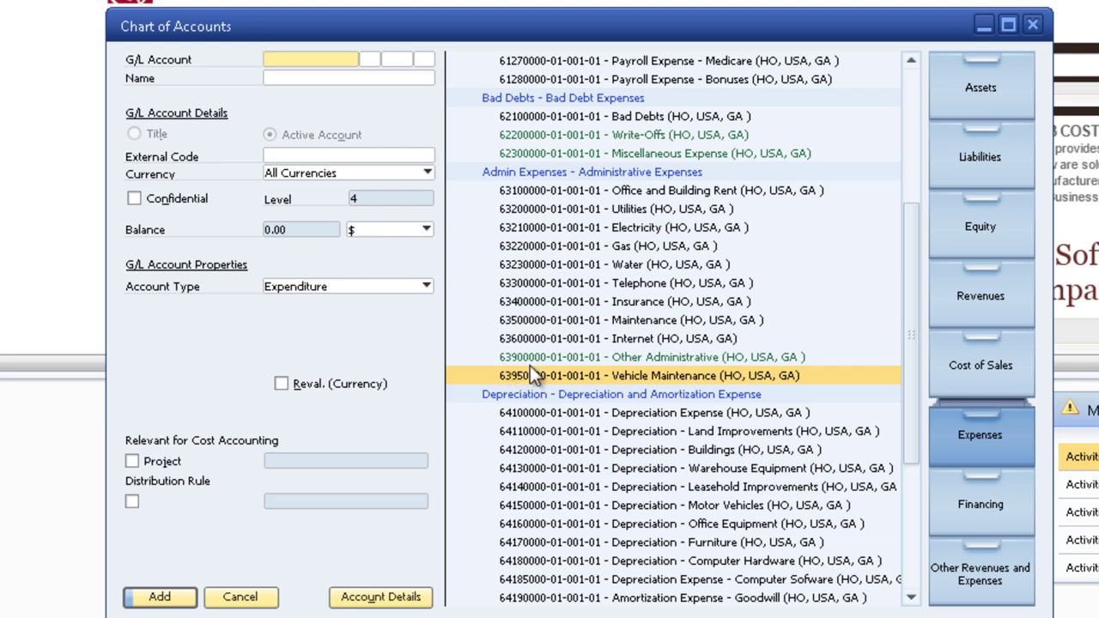
- Compare the hierarchy levels of the Administrative Expenses title, the General Expenses title and the Expenses drawer
drag(909, 359, 922, 222)
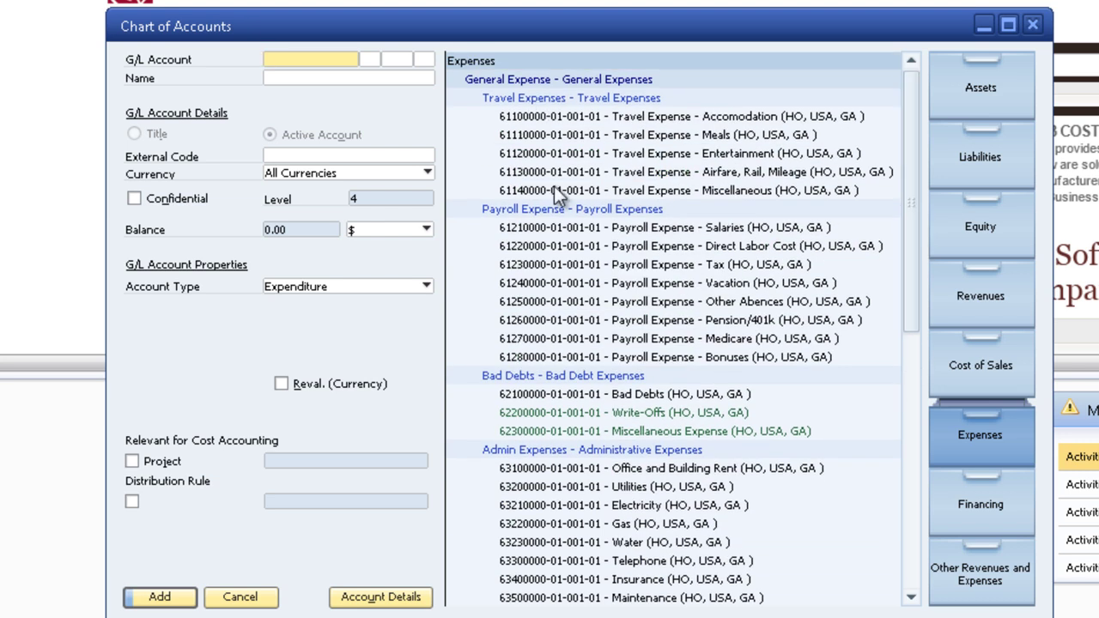
drag(916, 312, 914, 420)
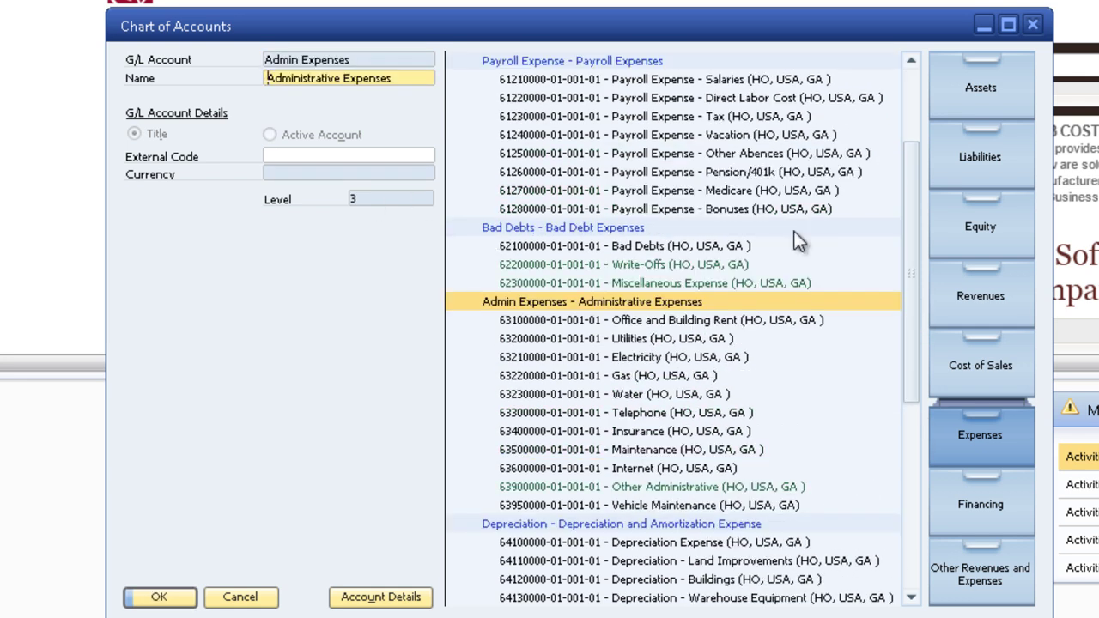
drag(906, 271, 904, 173)
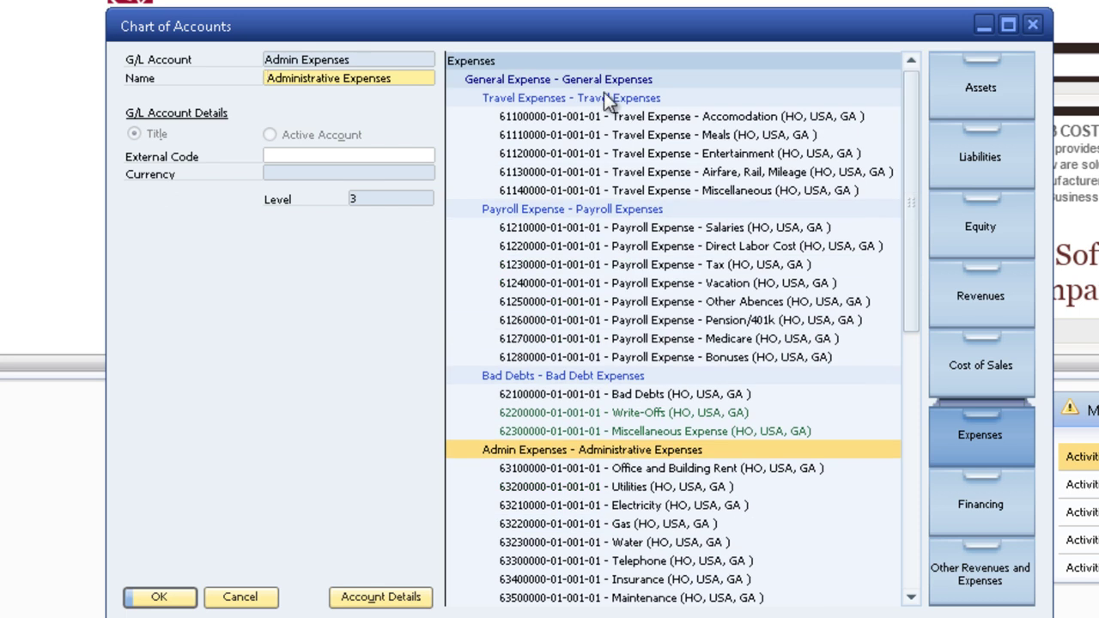
click(541, 79)
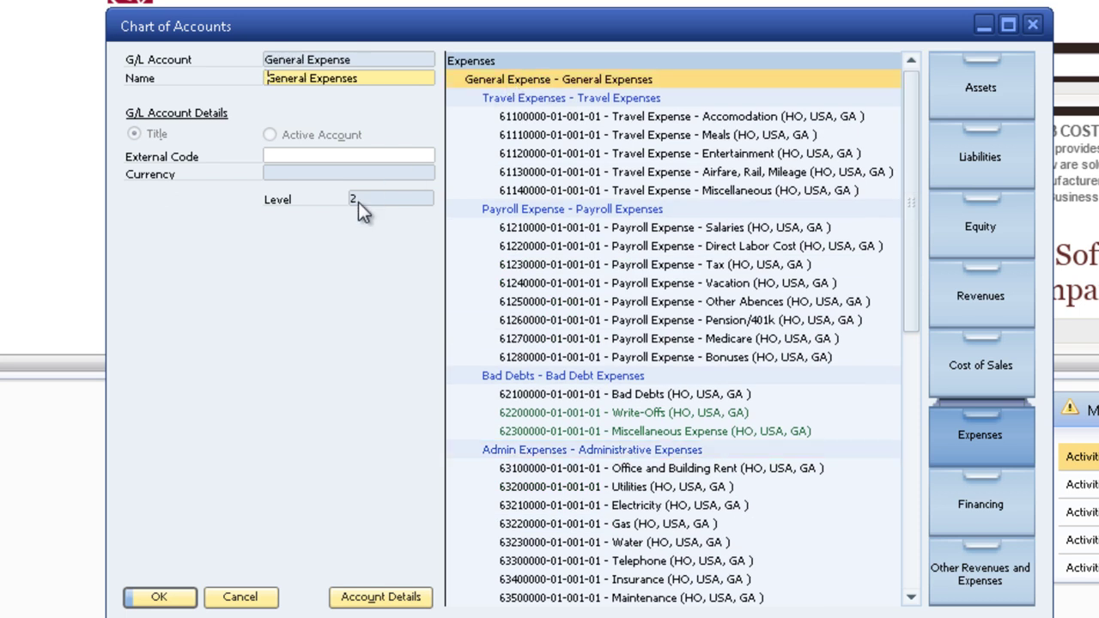
click(460, 61)
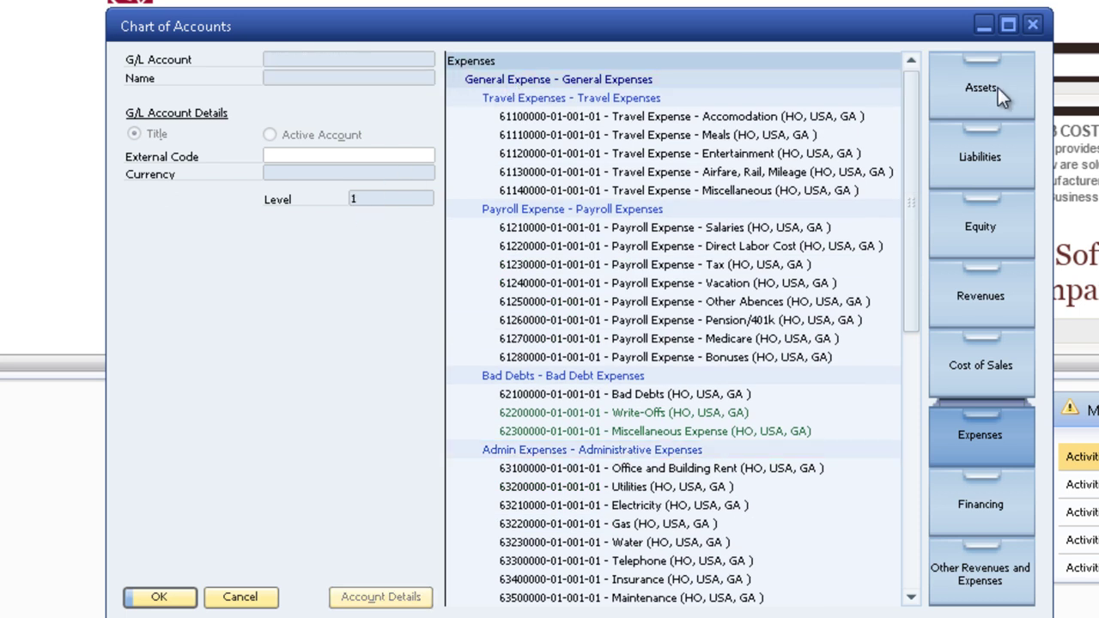
- Start a new title account under General Expenses with the code Veh Expense and the name Vehicle Expenses
click(505, 80)
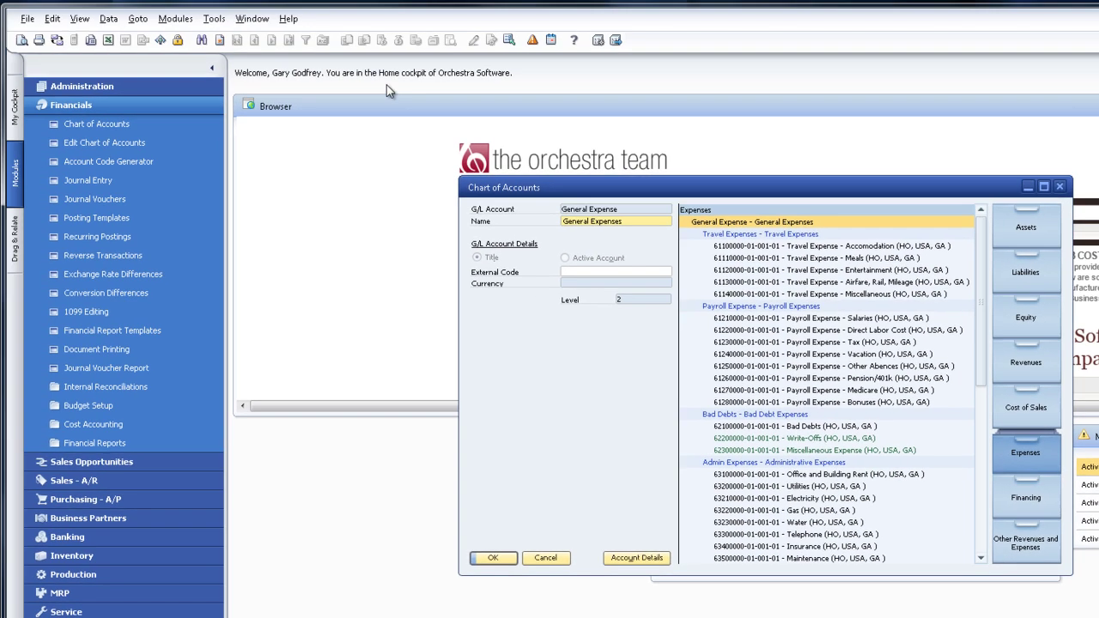
click(220, 40)
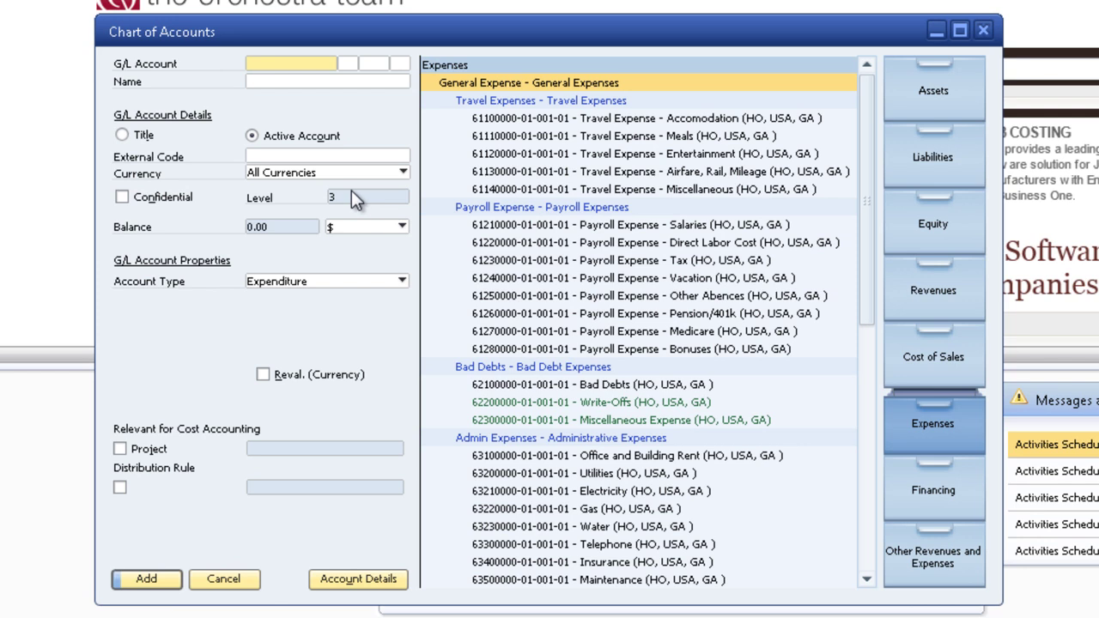
click(122, 135)
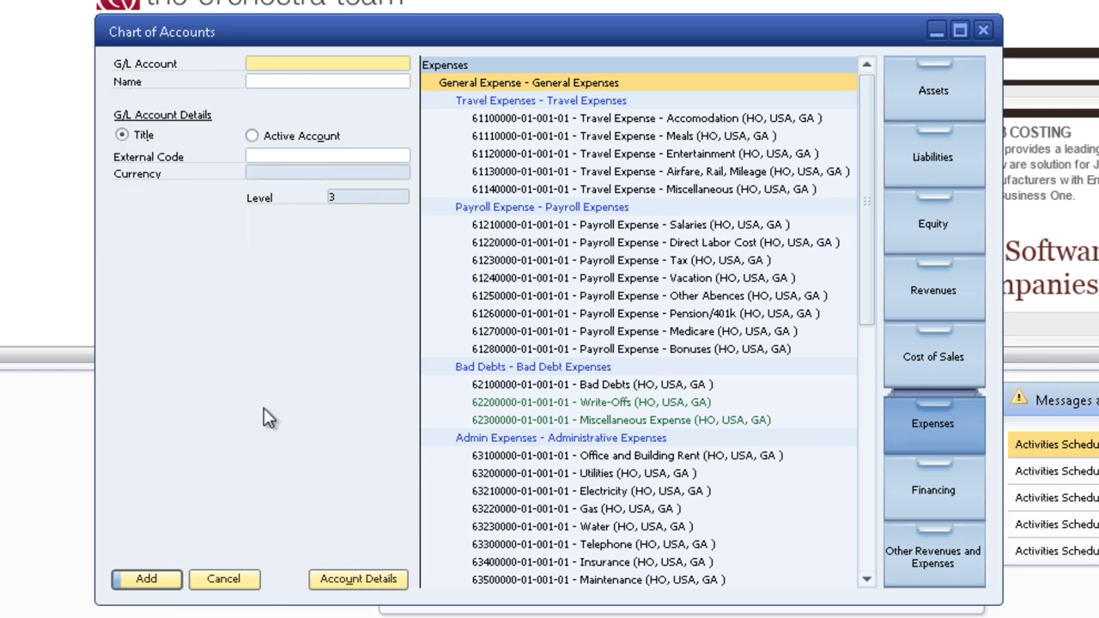
text(Veh Expense)
key(Tab)
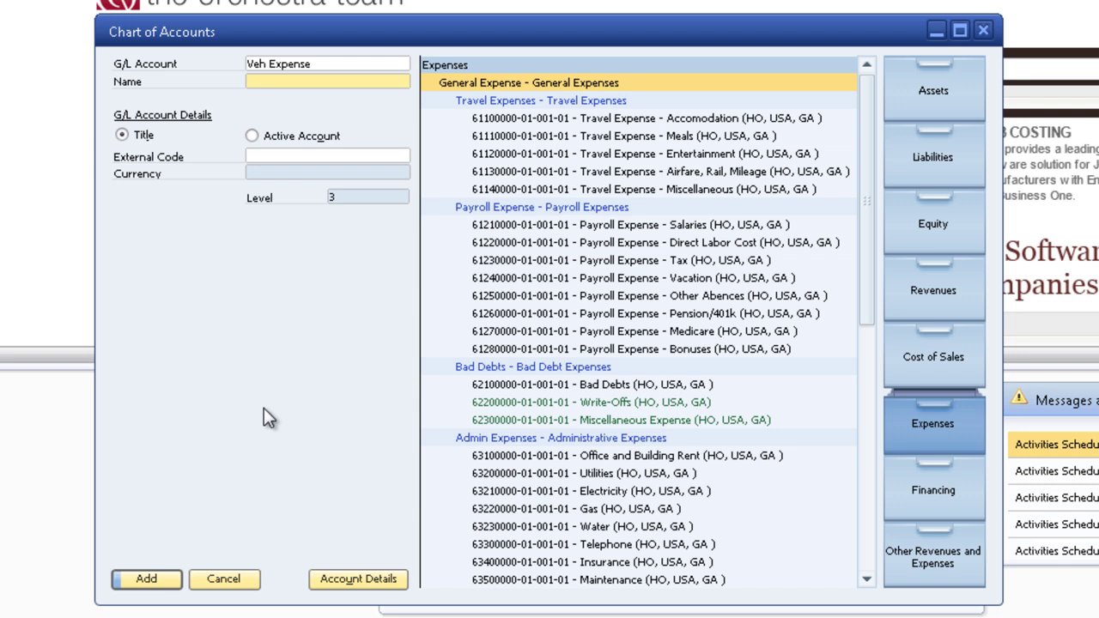
text(Vehicle Expenses)
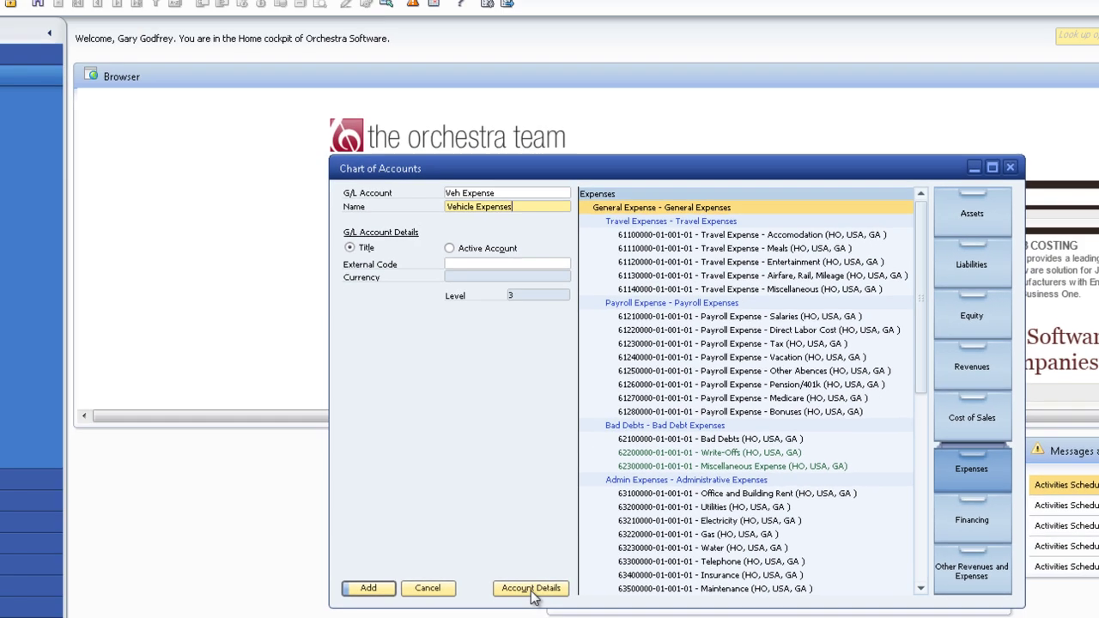
- Check the Vehicle Expenses title's account details, leaving them blank, and add the title to the chart
click(358, 579)
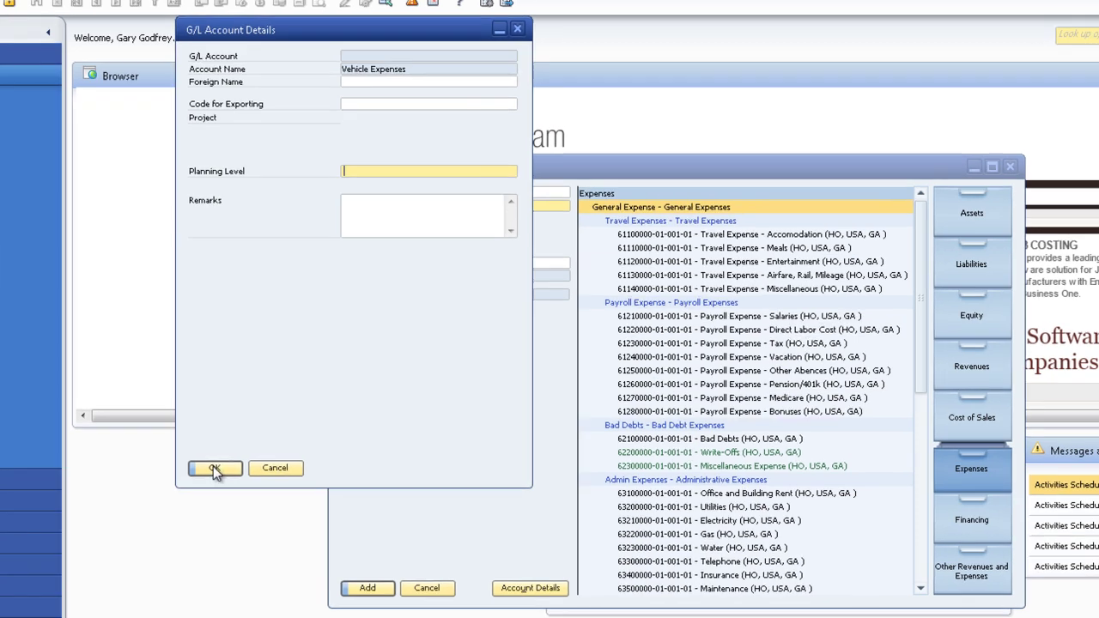
click(238, 472)
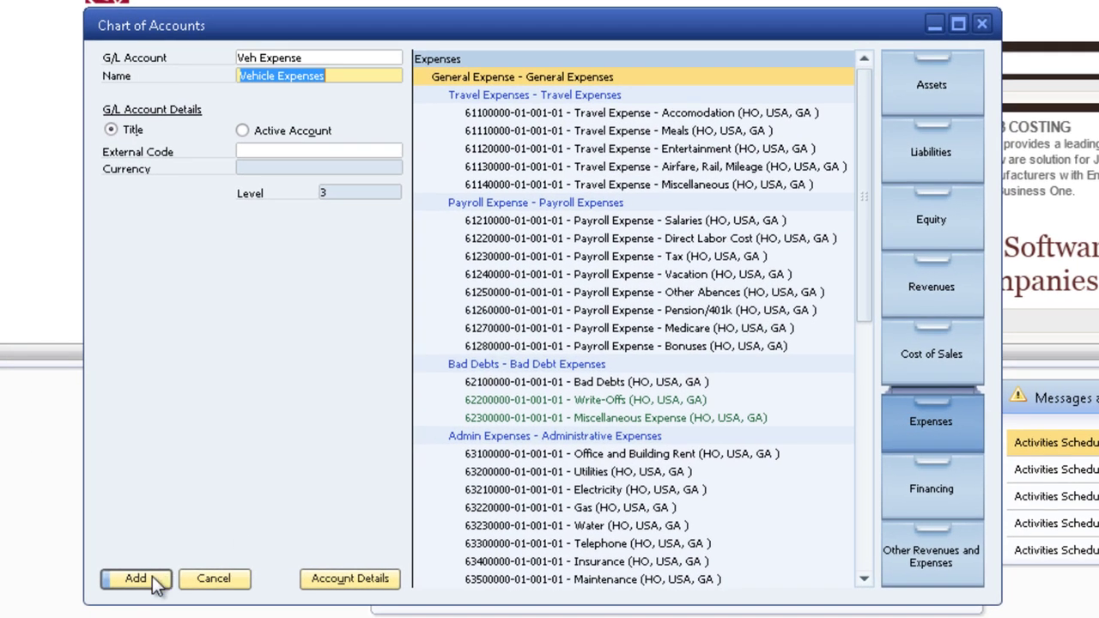
click(182, 581)
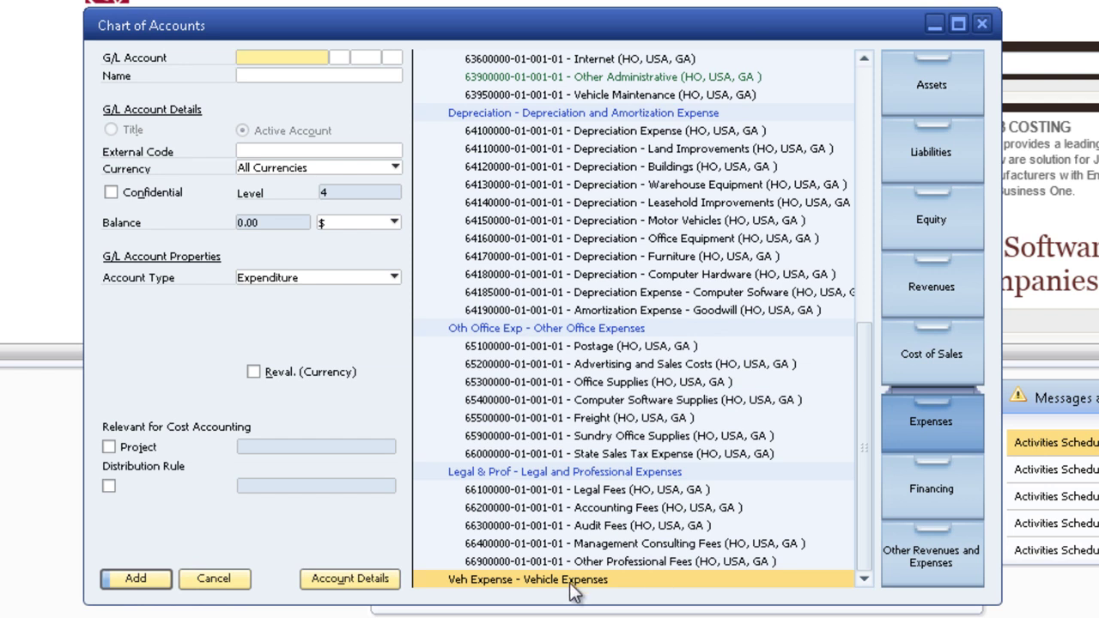
- Examine the properties of the Cash at Bank - Credit Card account in the Assets drawer and close the chart of accounts
drag(869, 531, 876, 467)
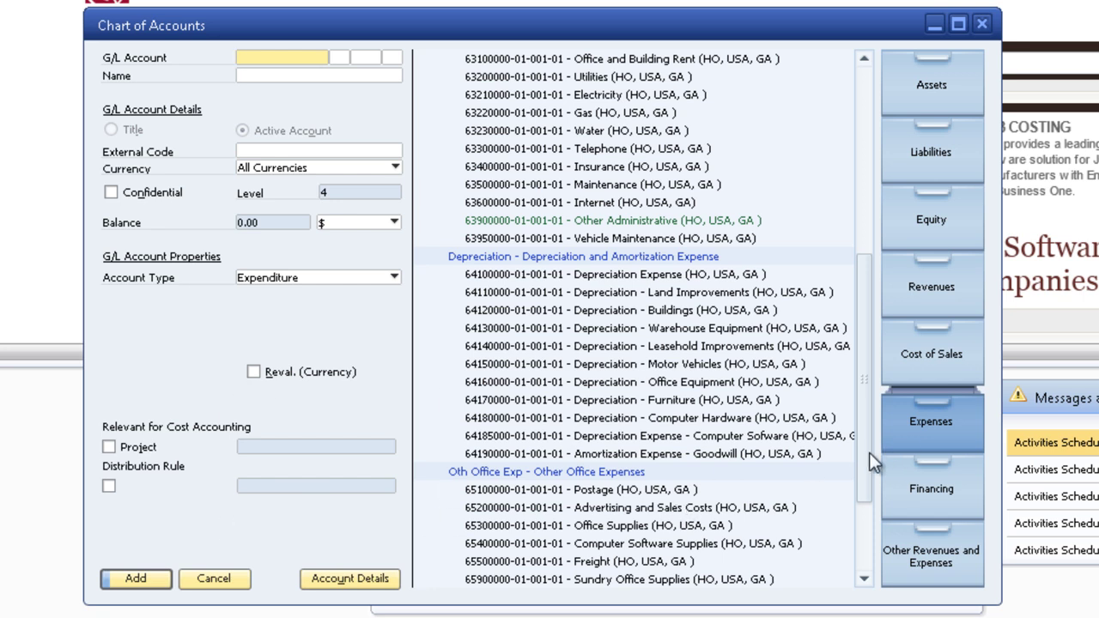
drag(868, 455, 864, 247)
click(923, 83)
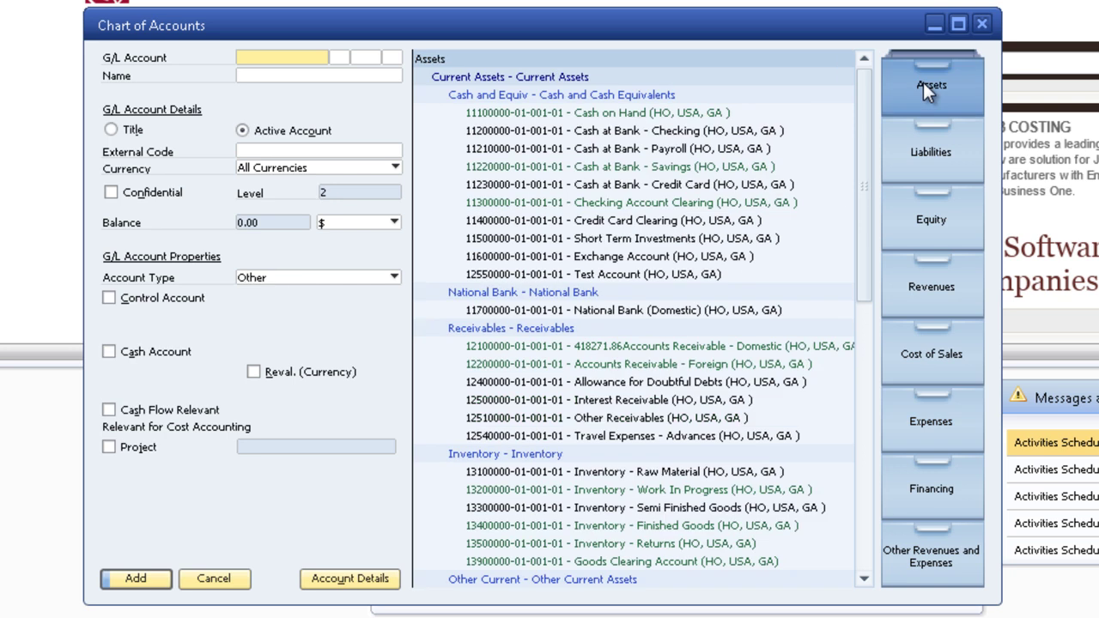
click(602, 188)
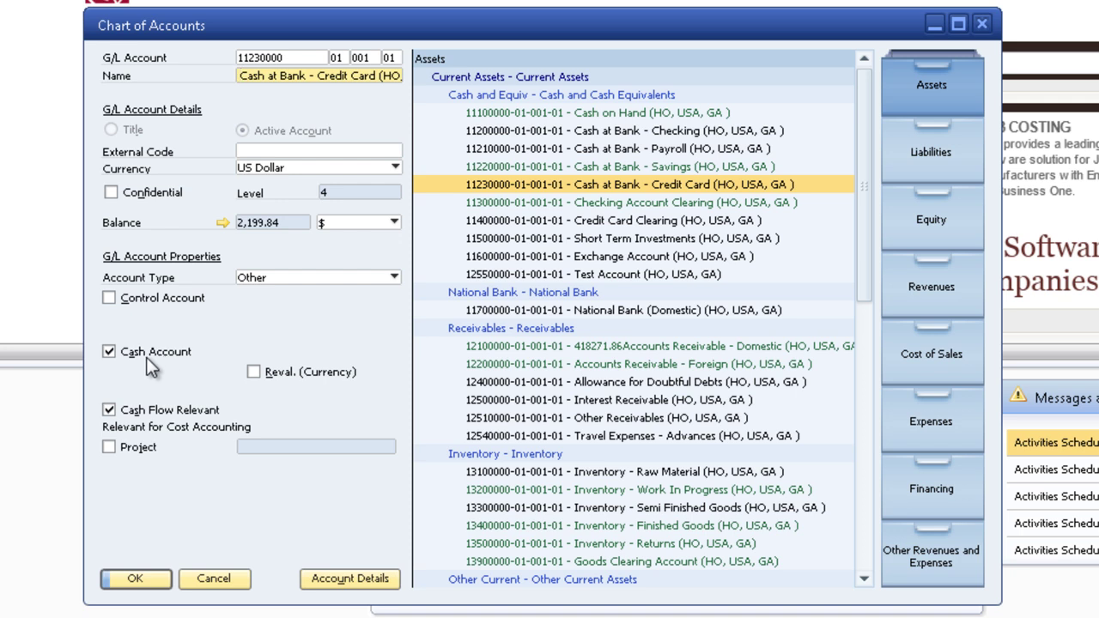
click(151, 581)
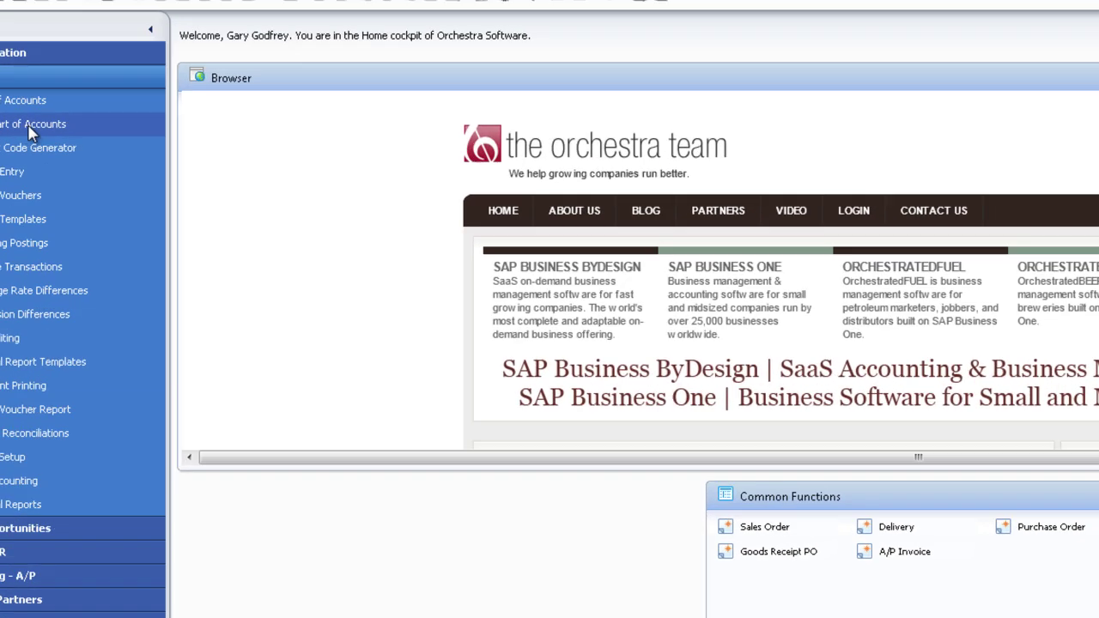
- Open Edit Chart of Accounts for the Expenses and Other Revenues and Expenses drawers and locate the Vehicle Expenses title
click(29, 127)
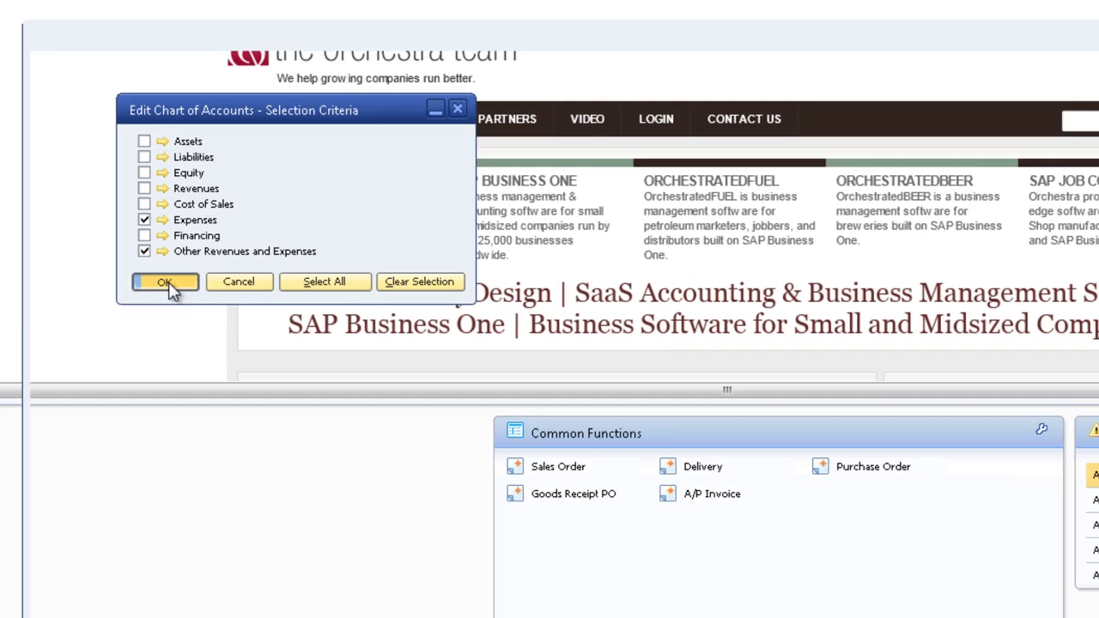
click(264, 410)
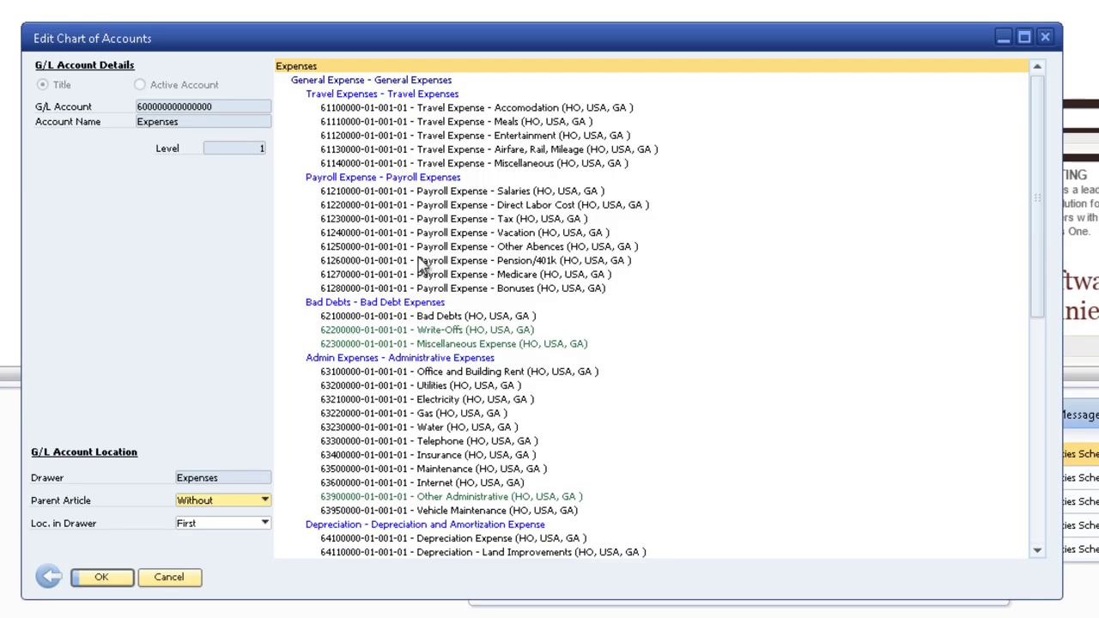
scroll(502, 314, down, 10)
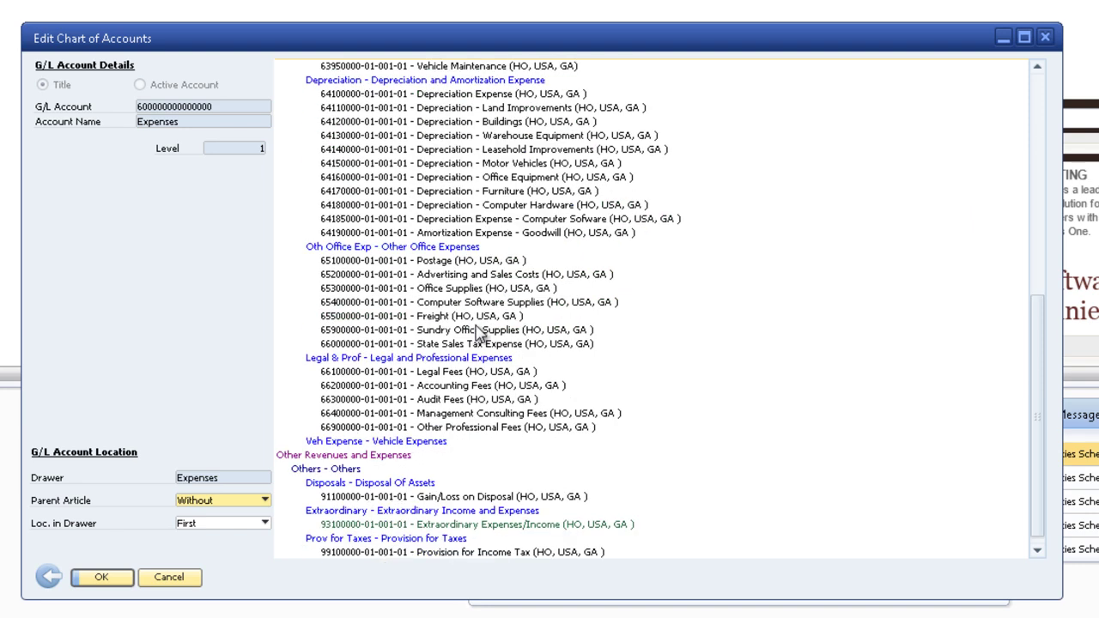
- Move the Vehicle Expenses title to the location after Admin Expenses in the Expenses drawer
click(359, 443)
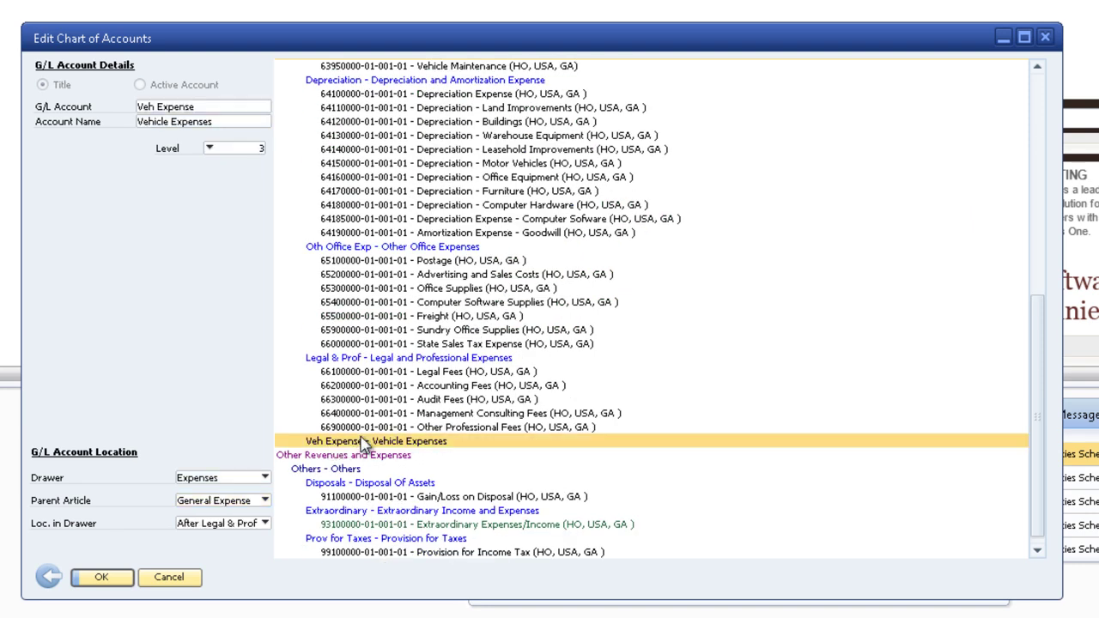
click(266, 527)
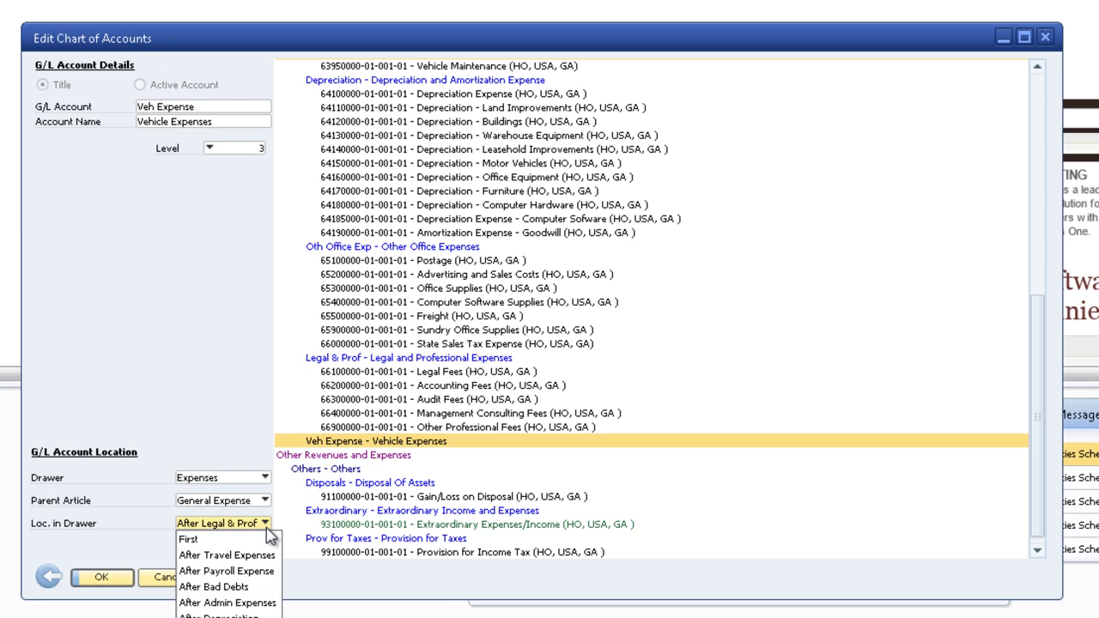
click(227, 602)
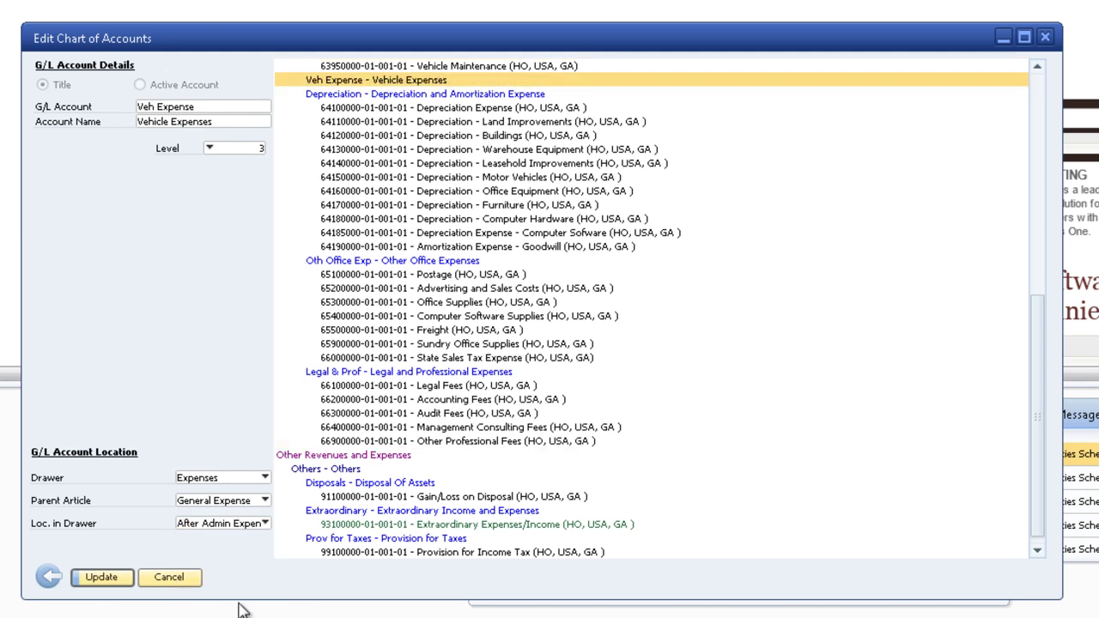
- Set the Vehicle Maintenance account's parent article to Veh Expense and update the chart
scroll(415, 161, up, 3)
scroll(415, 161, up, 3)
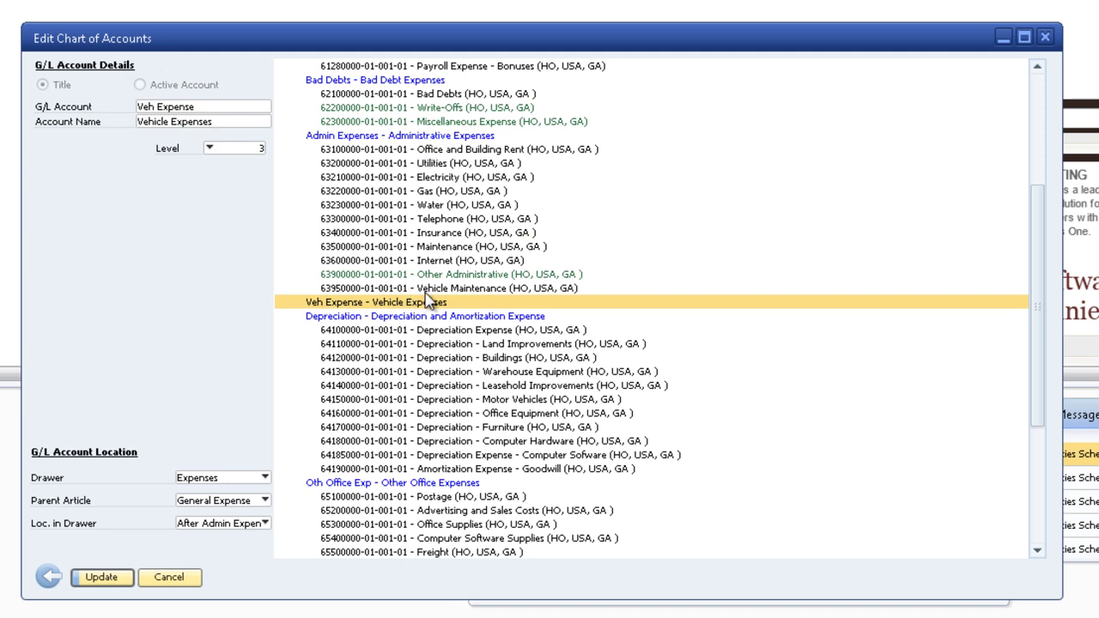
click(453, 291)
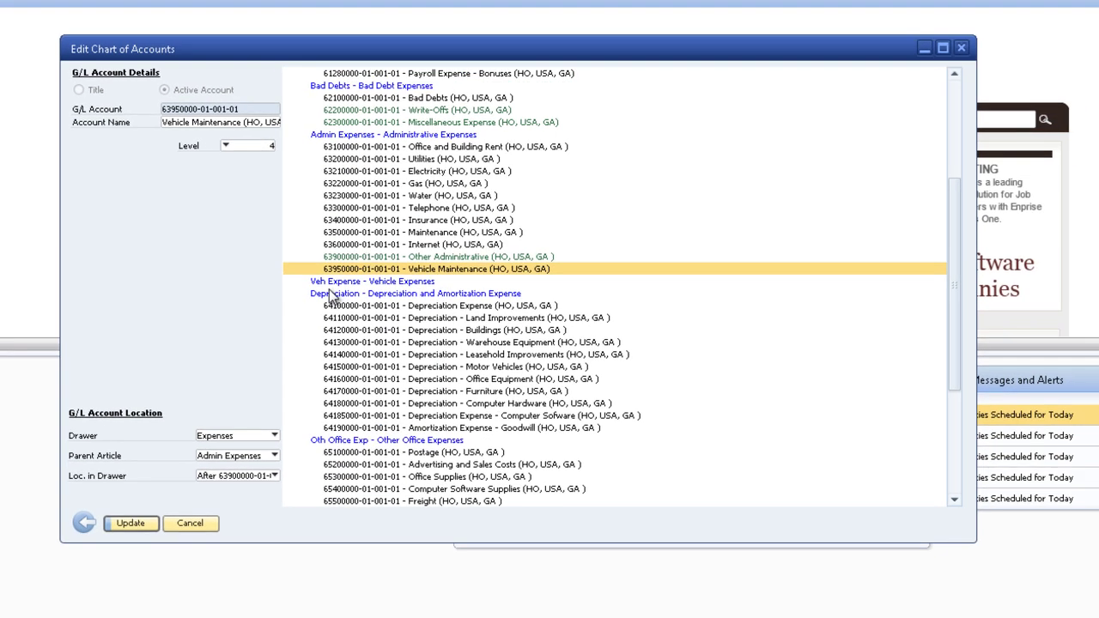
click(276, 450)
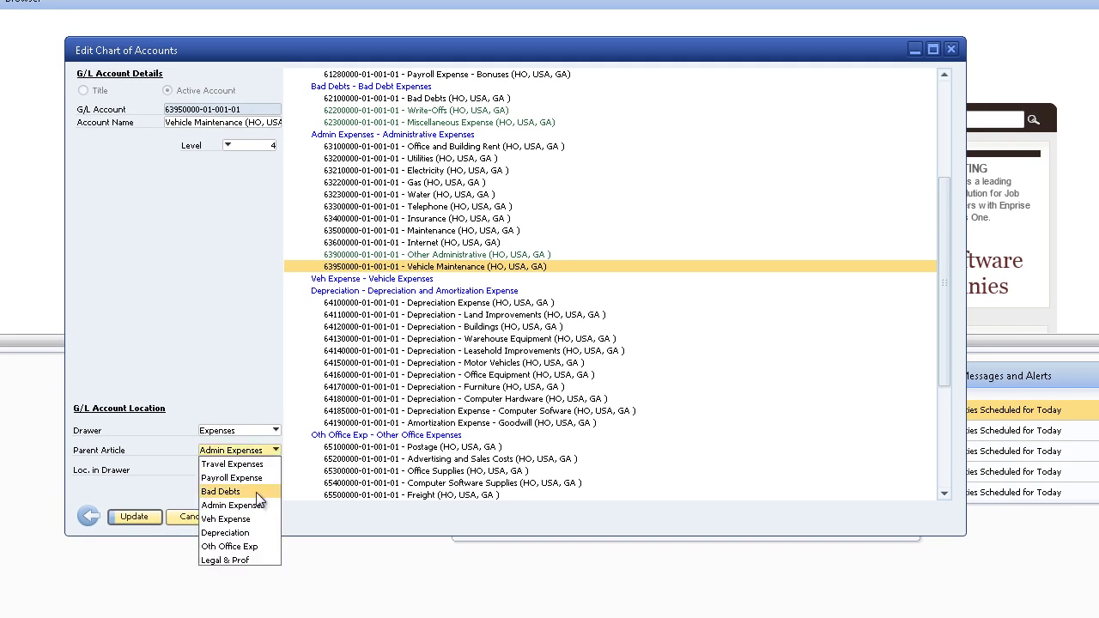
click(227, 518)
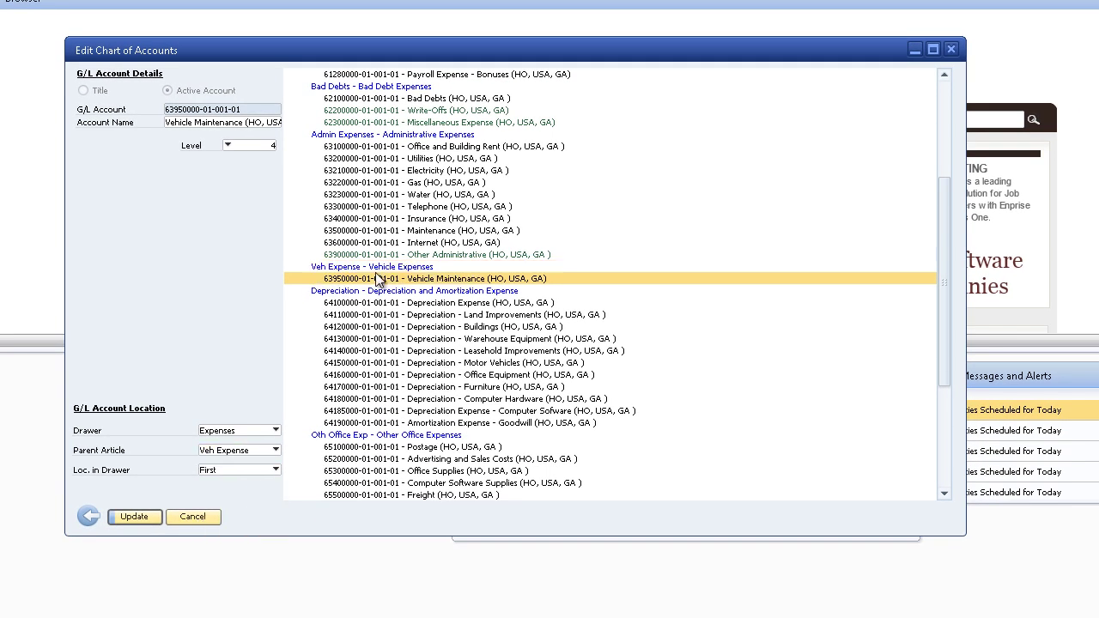
click(125, 518)
- Try moving the Vehicle Maintenance account to the Other Revenues and Expenses drawer
drag(945, 312, 928, 442)
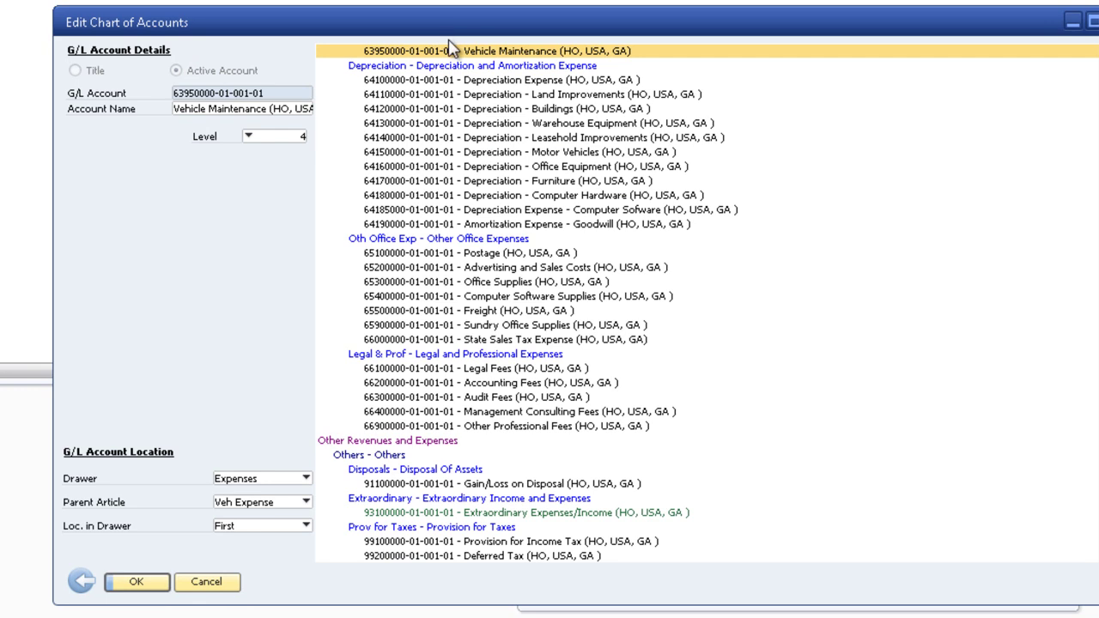
scroll(453, 51, up, 1)
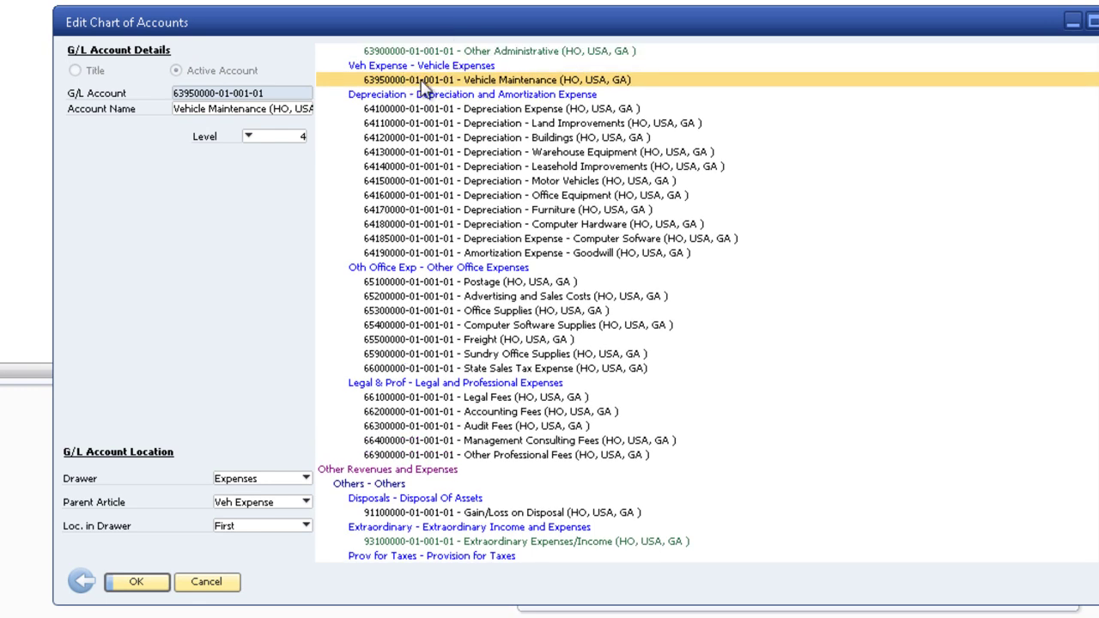
click(306, 479)
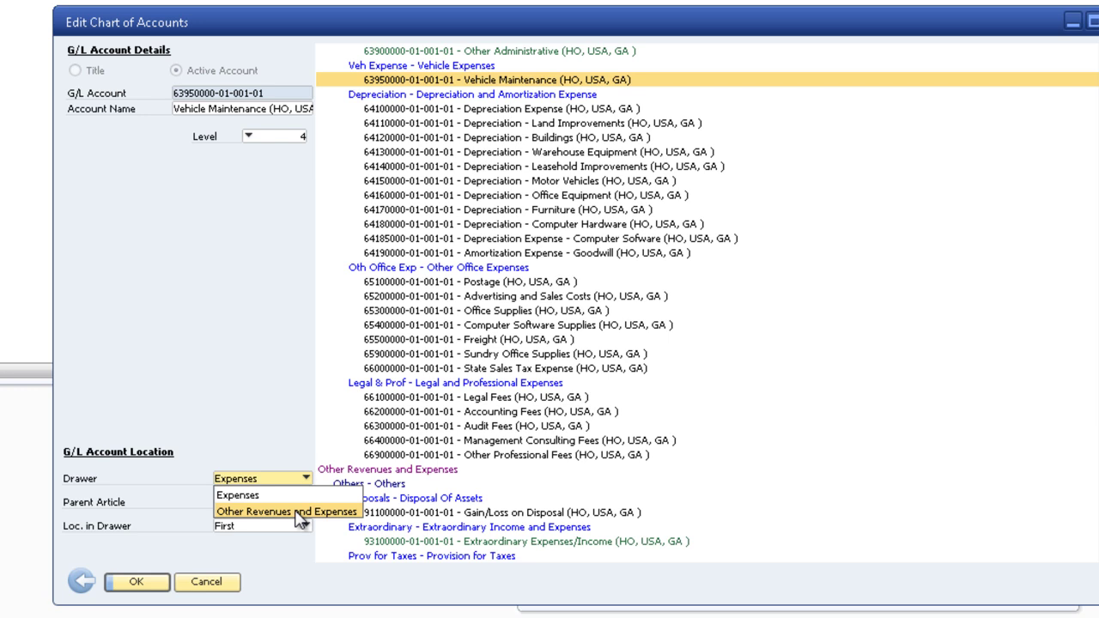
click(296, 512)
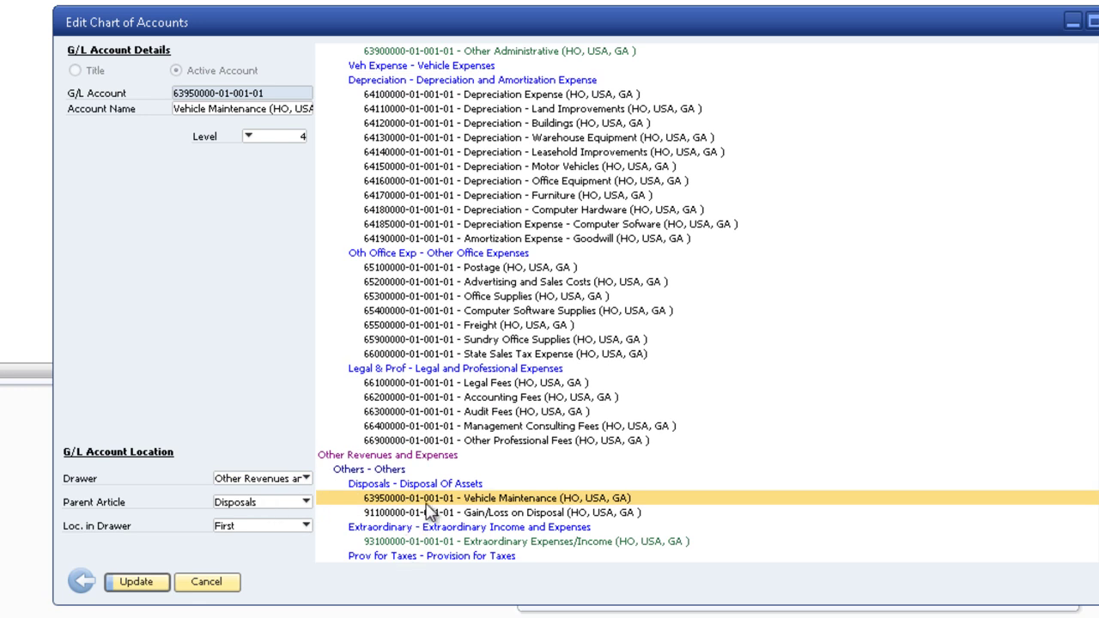
- Return the Vehicle Maintenance account to the Expenses drawer under Veh Expense, then update and close the chart editor
click(306, 479)
click(289, 494)
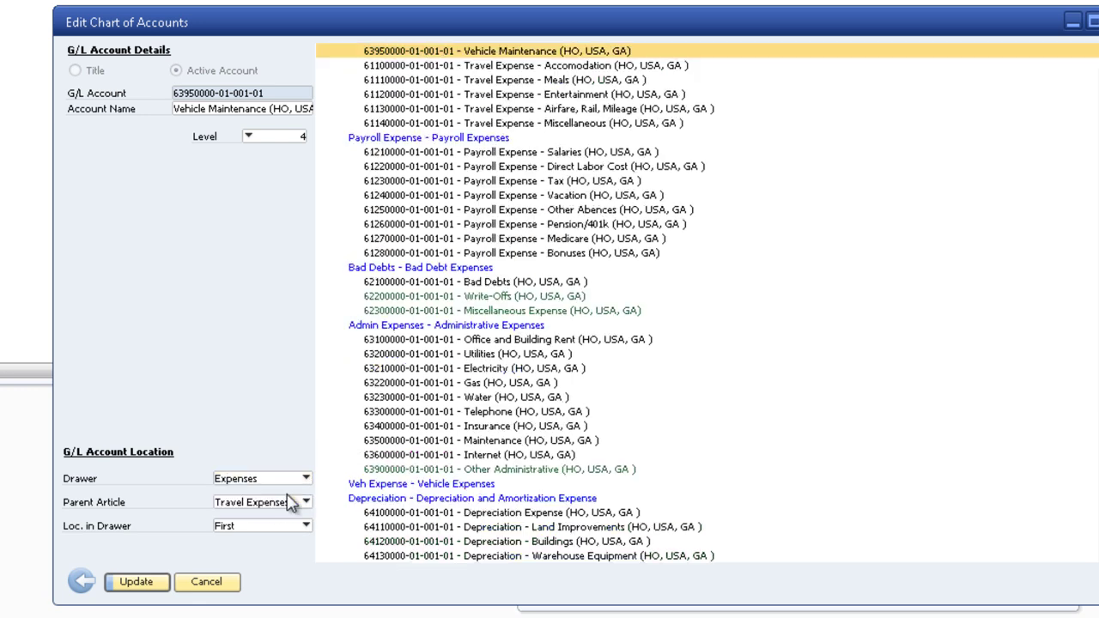
scroll(425, 278, up, 1)
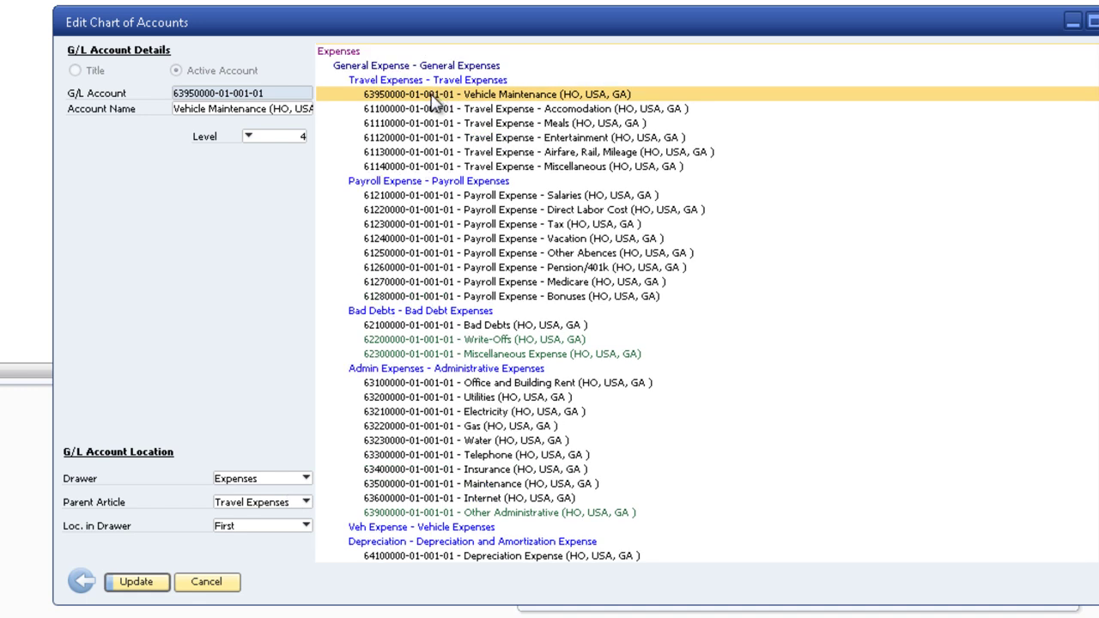
click(302, 502)
click(262, 589)
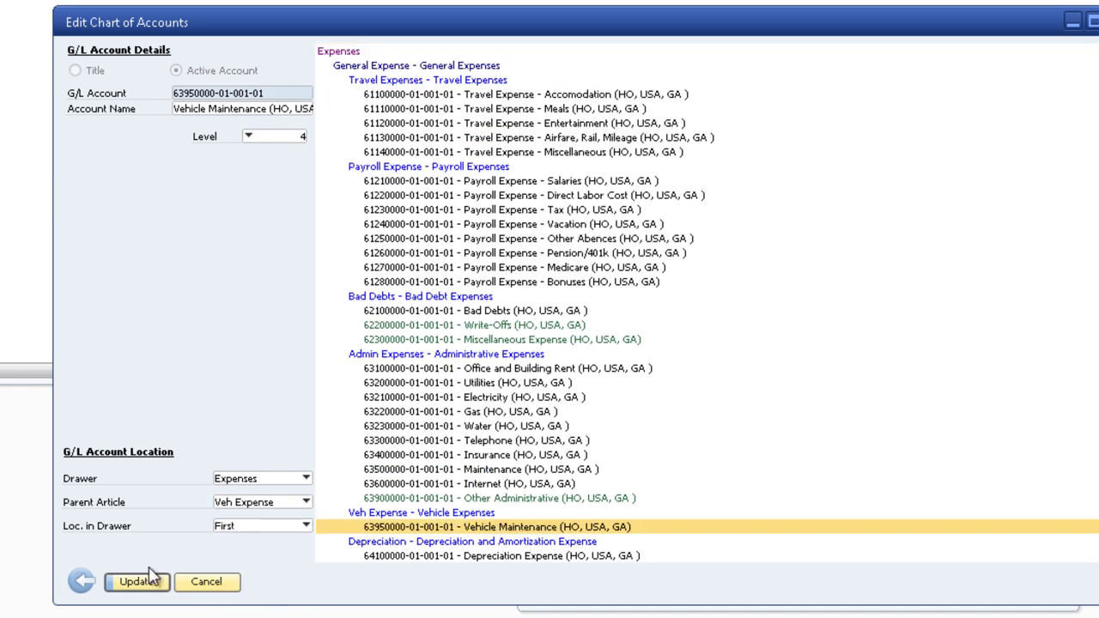
click(112, 589)
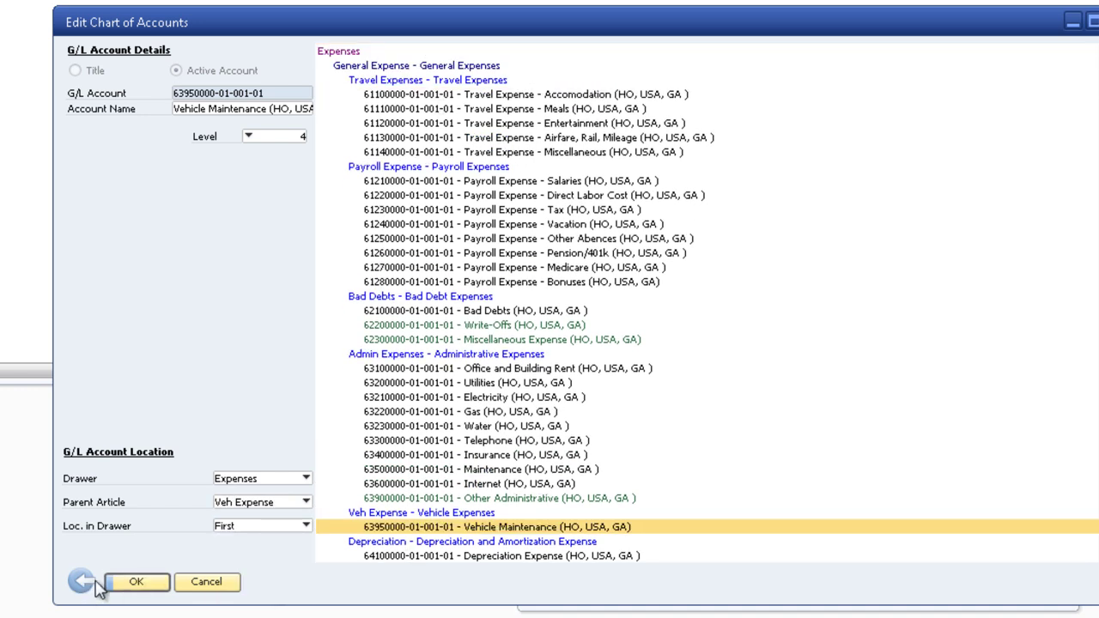
click(118, 588)
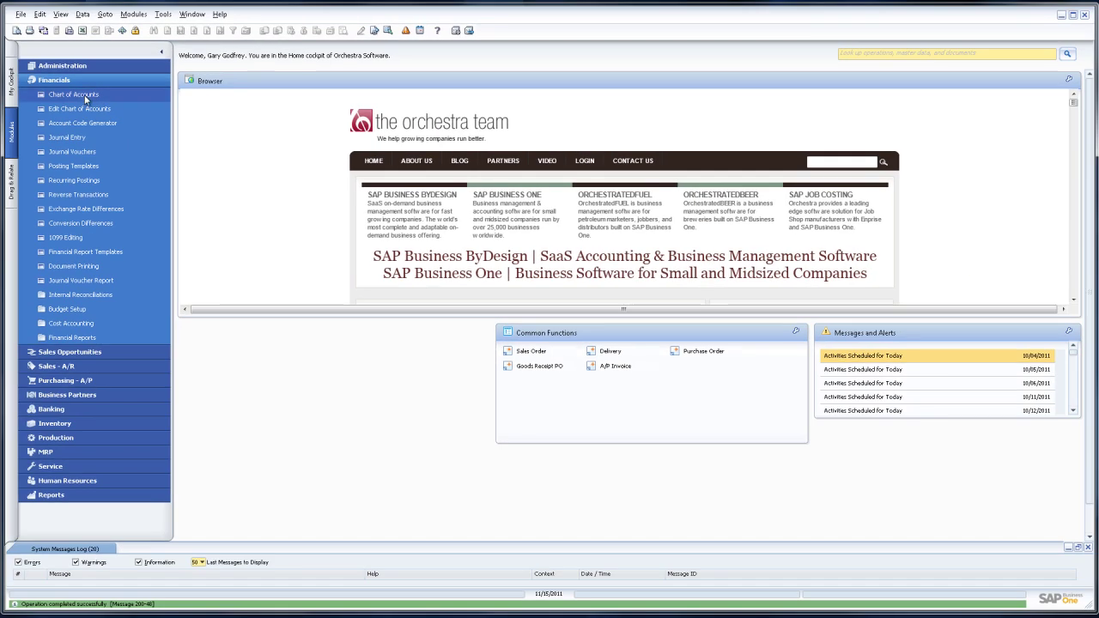
- Check the placement of the Vehicle Expenses title and its account in the Expenses drawer of the chart of accounts, then close it
click(76, 95)
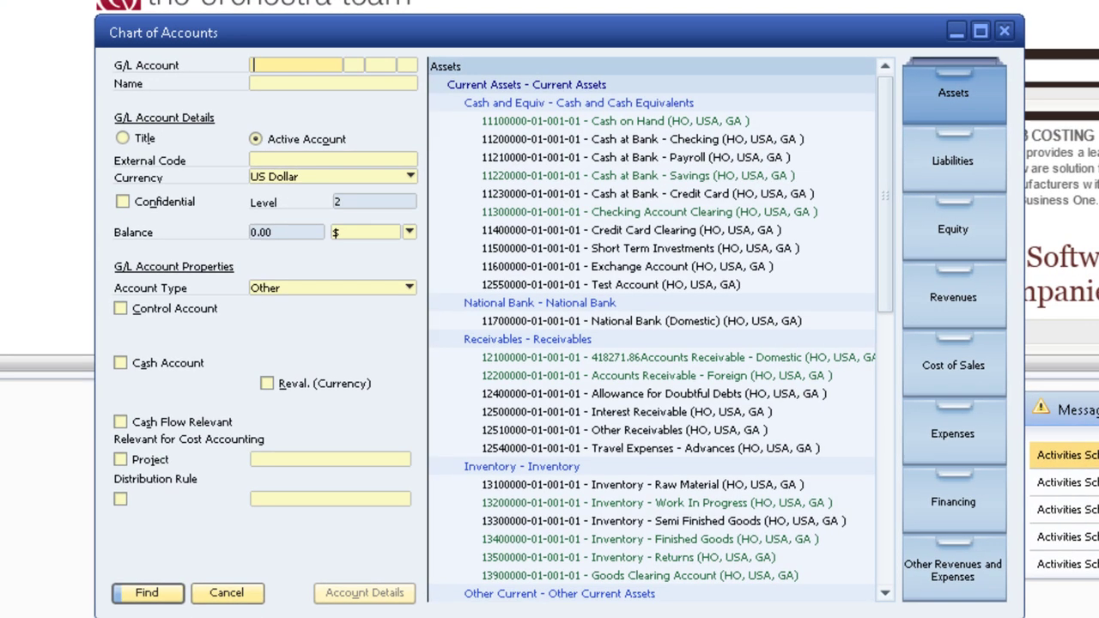
click(935, 446)
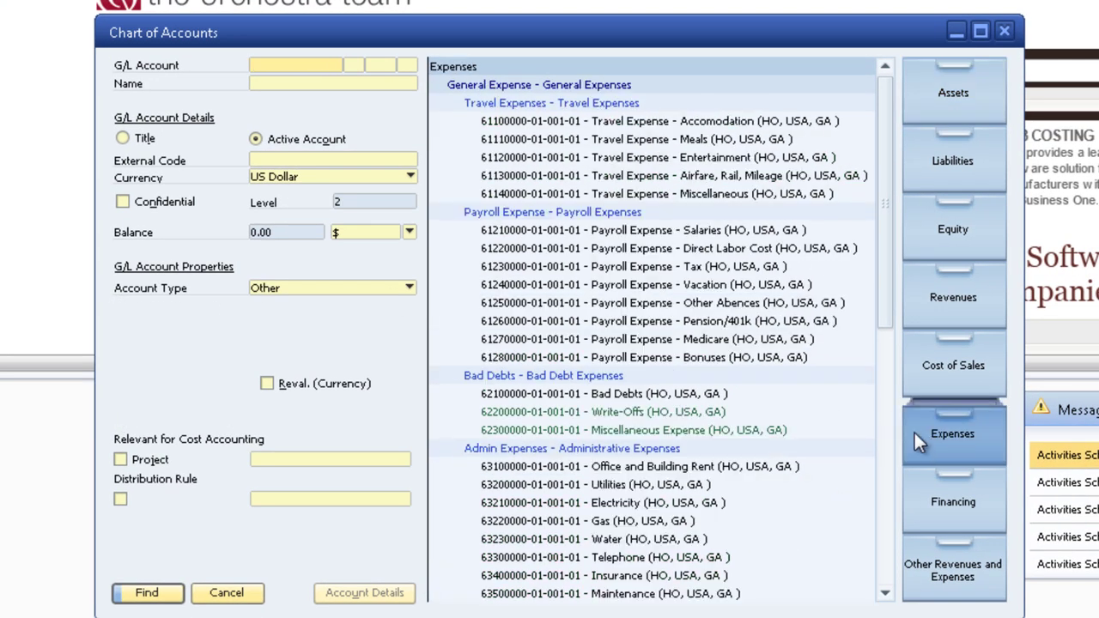
scroll(609, 449, down, 4)
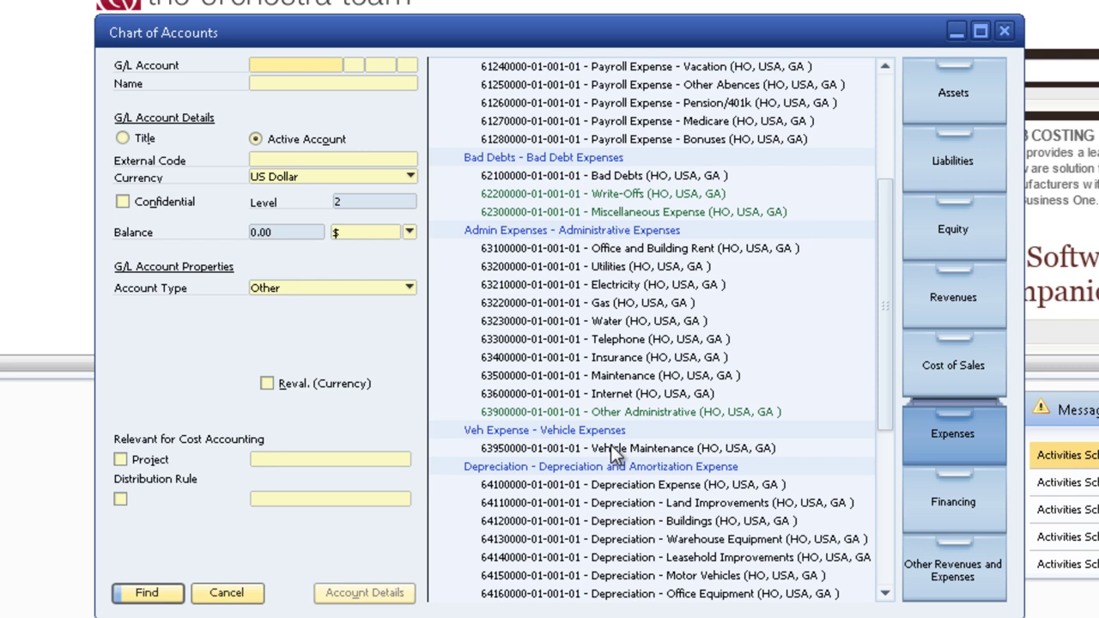
key(Escape)
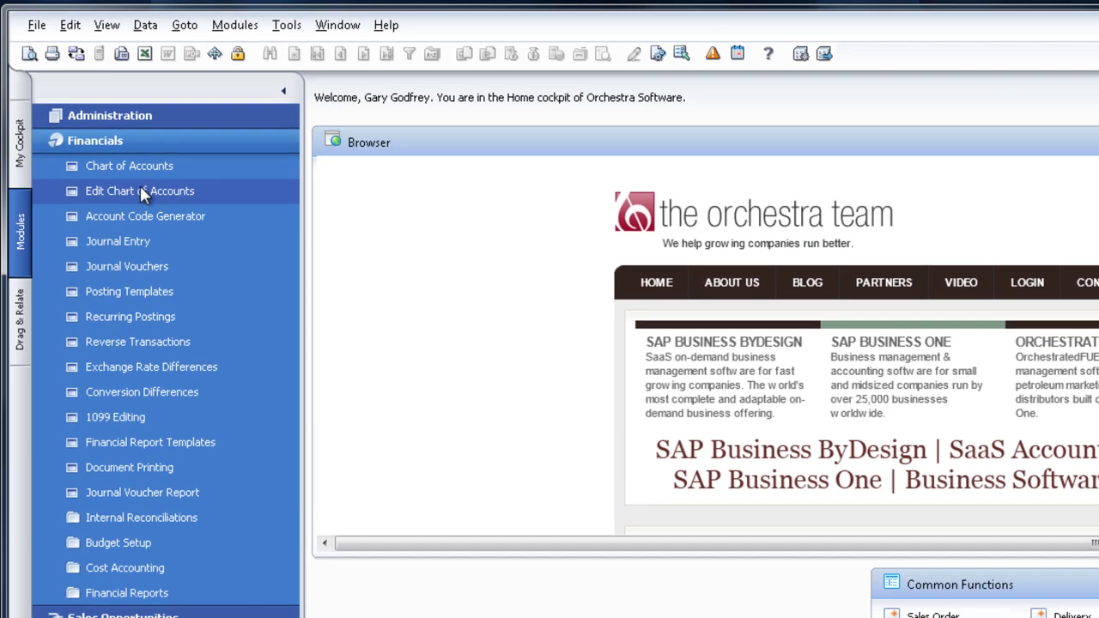
- Open Edit Chart of Accounts for the Expenses drawer and delete the Vehicle Maintenance account and the Vehicle Expenses title
click(141, 191)
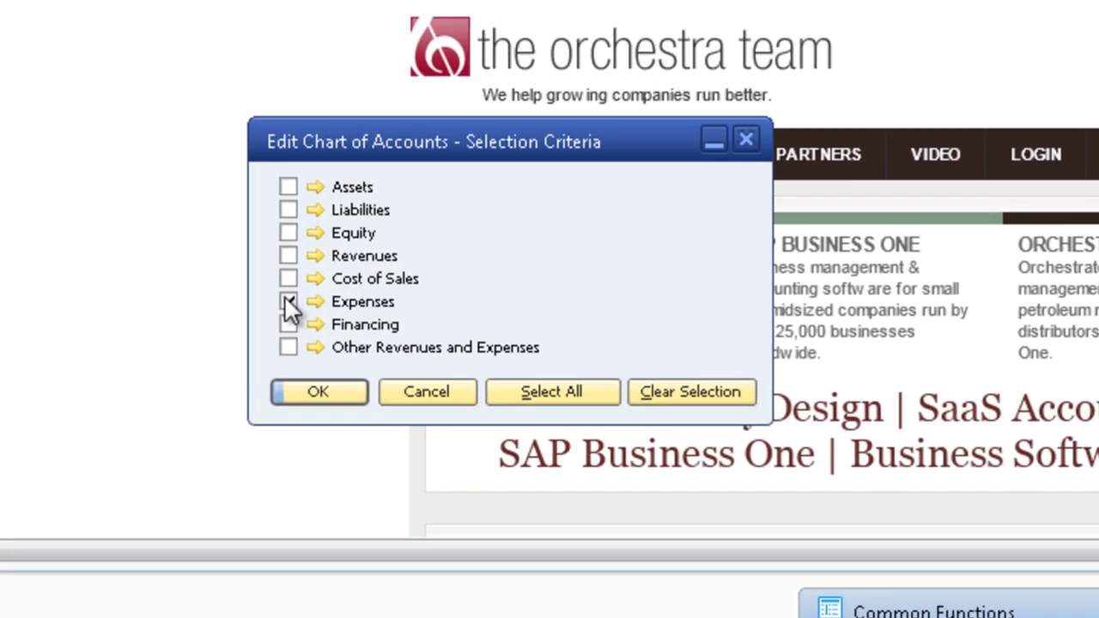
click(288, 302)
click(339, 392)
scroll(480, 430, down, 2)
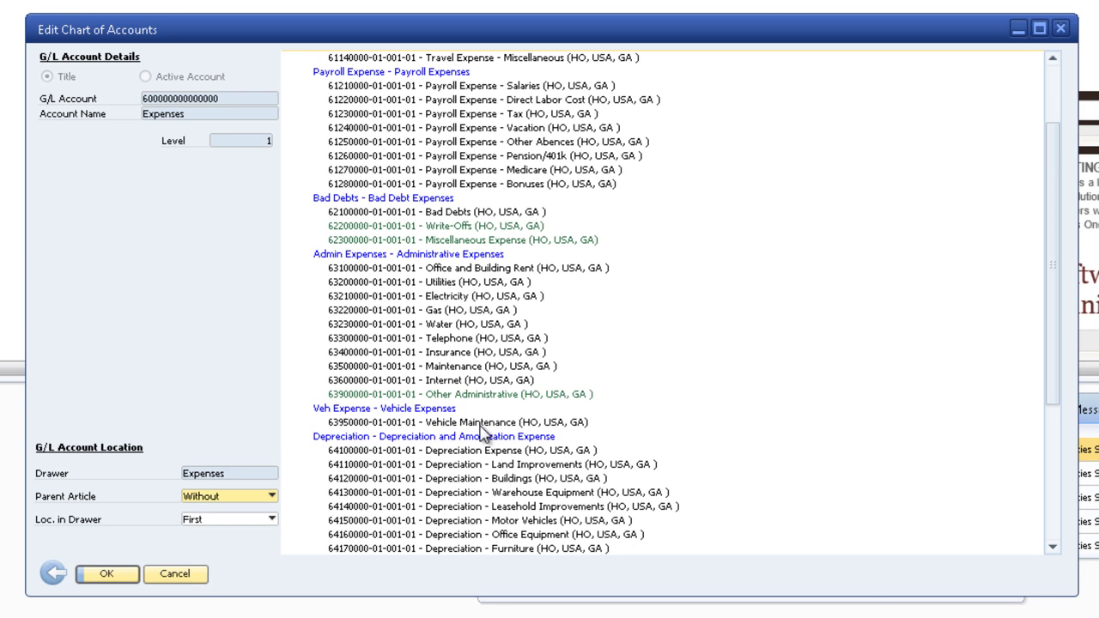
click(480, 424)
right_click(478, 427)
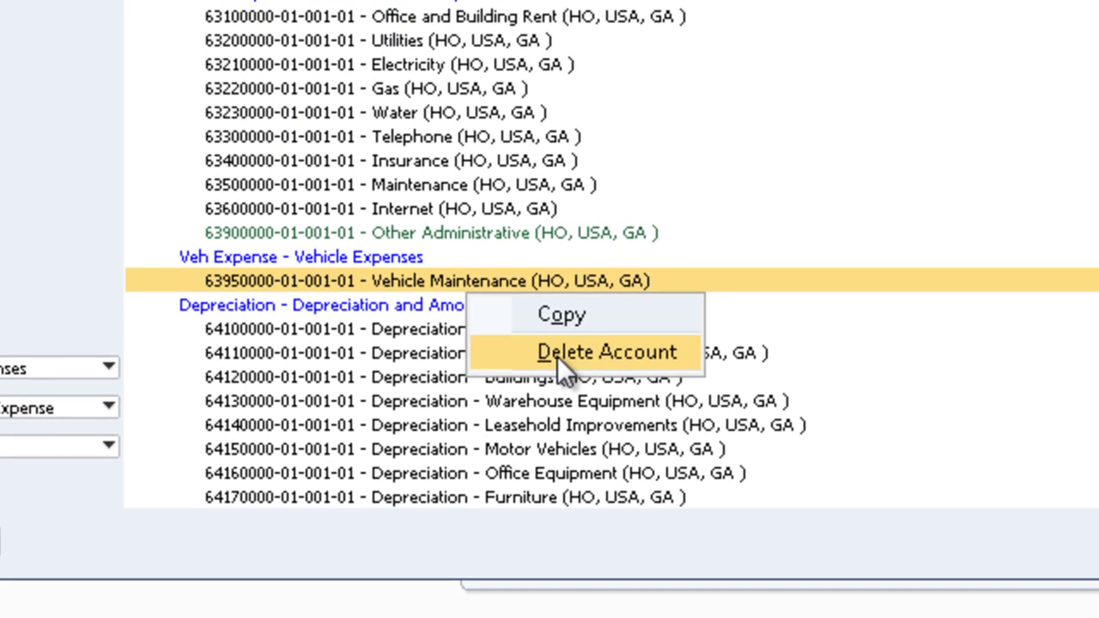
click(539, 407)
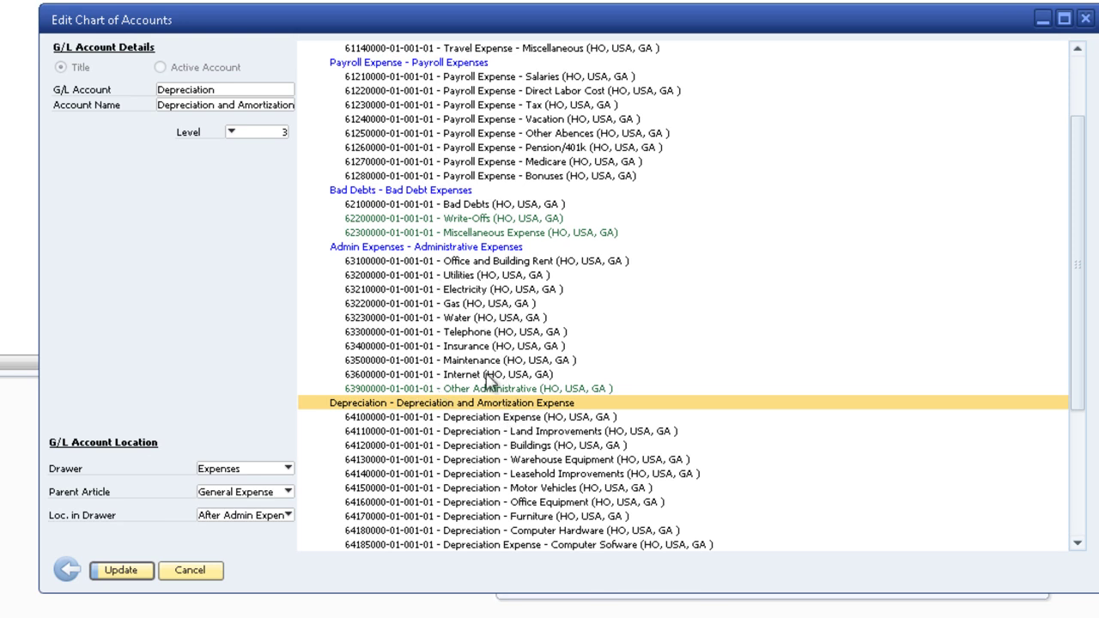
- Check whether the Other Administrative account offers deletion, then update the chart and close the editor
right_click(481, 390)
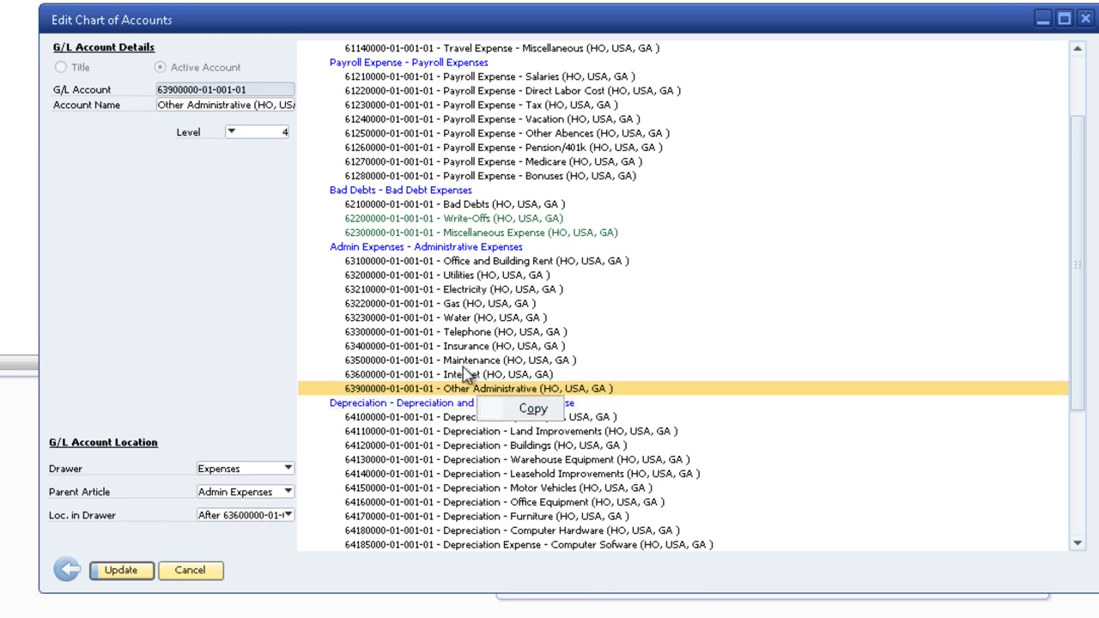
click(122, 571)
click(122, 571)
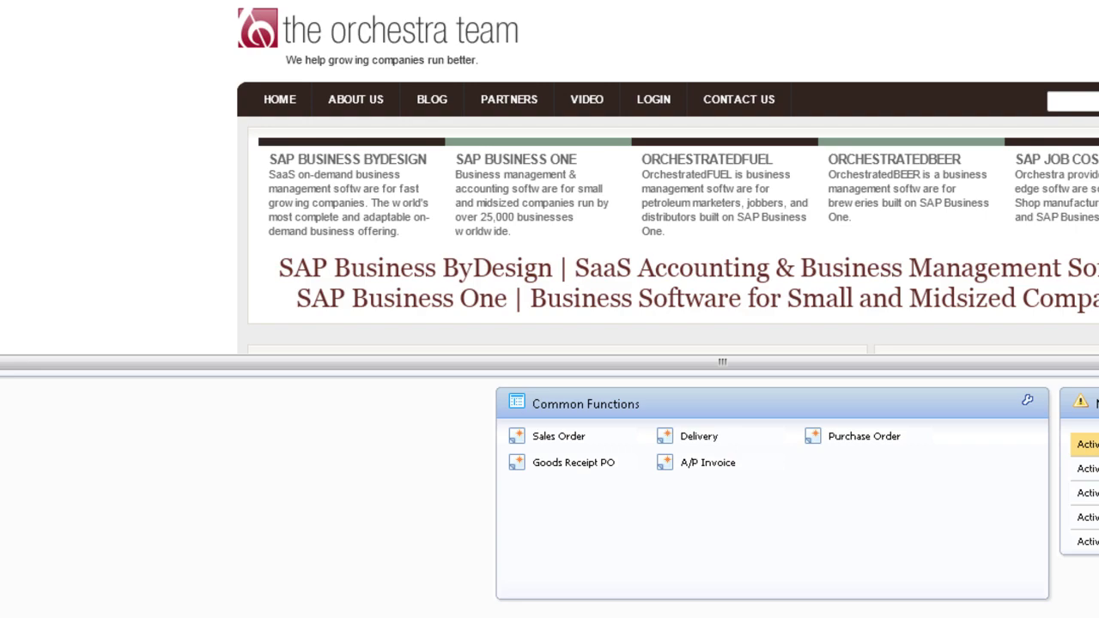
- Review the Administrative Expenses and Depreciation groups in the Expenses drawer of the chart of accounts for the deleted vehicle entries
scroll(745, 412, down, 3)
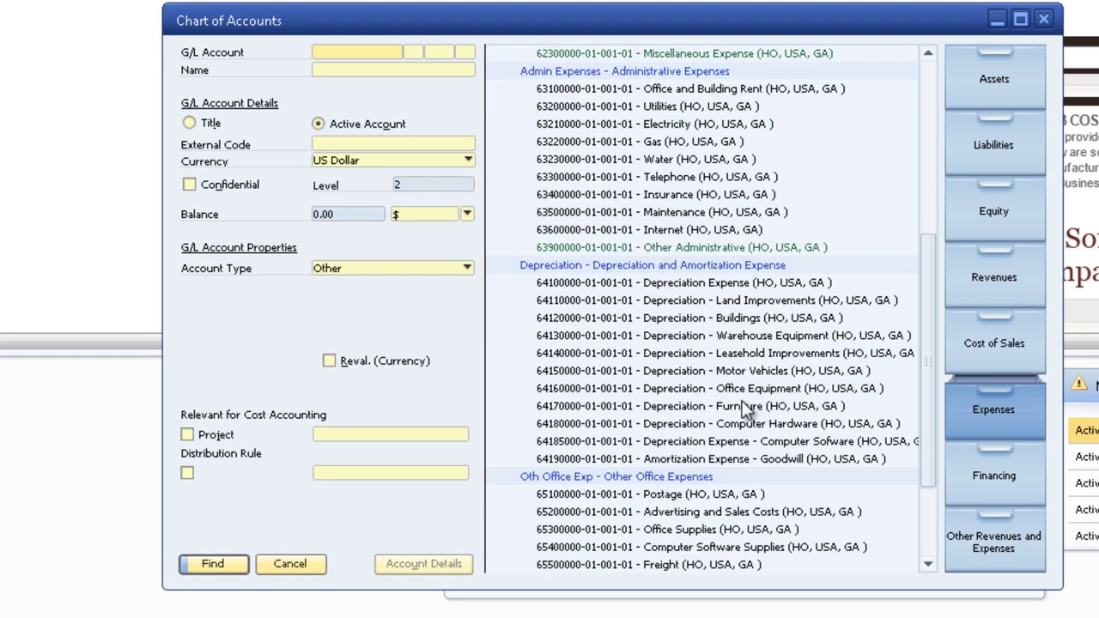
scroll(717, 321, up, 2)
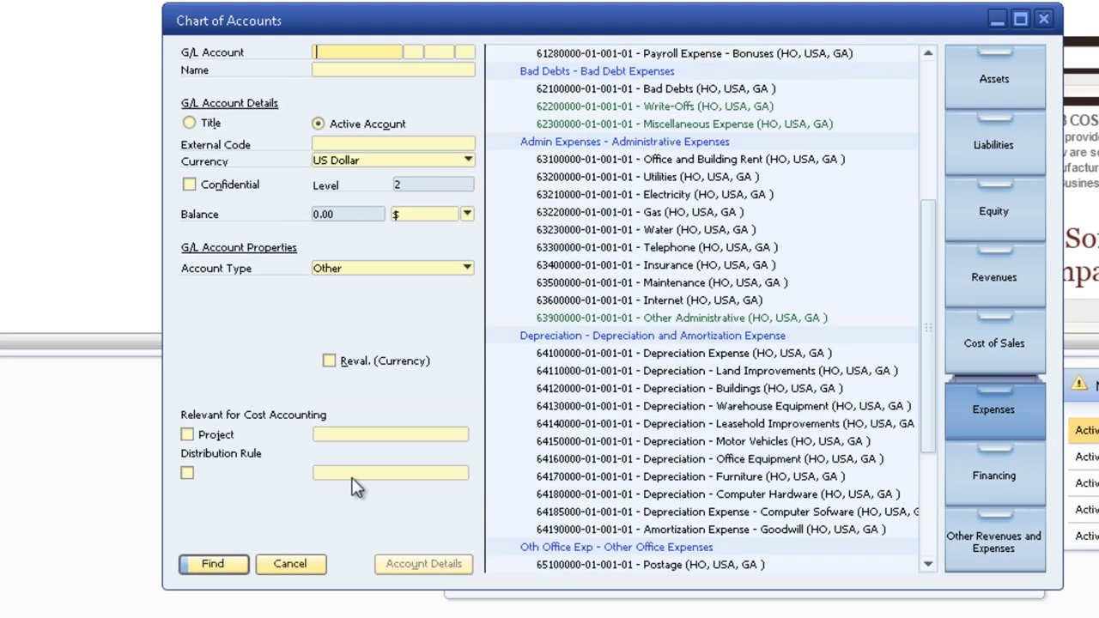